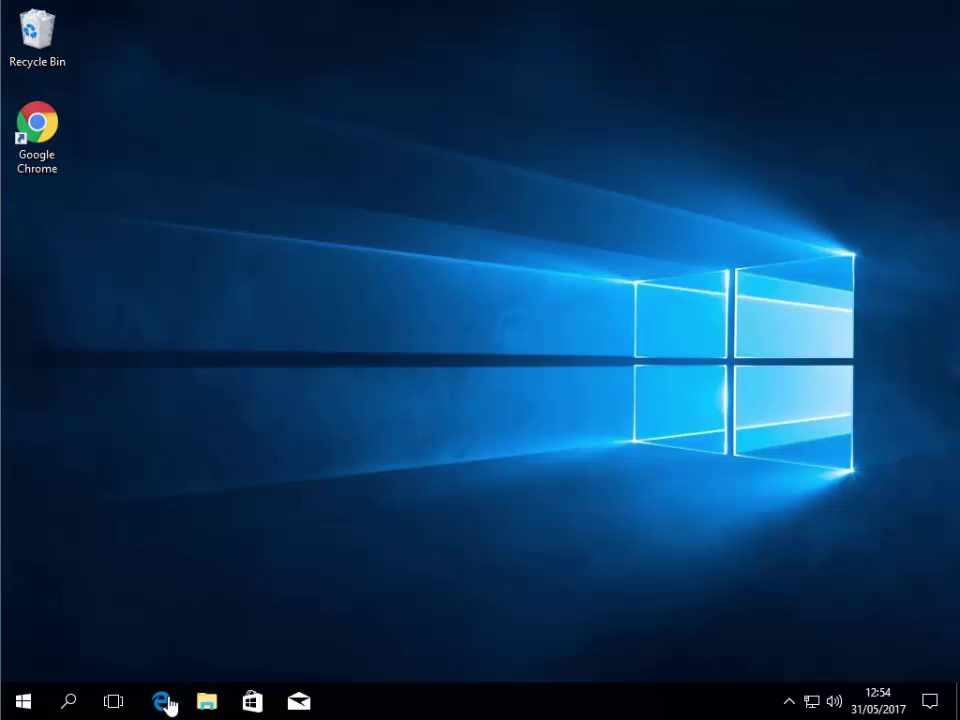
Step: Launch Microsoft Edge and go to handbrake.fr
{"action": "left_click", "coordinate": [166, 703]}
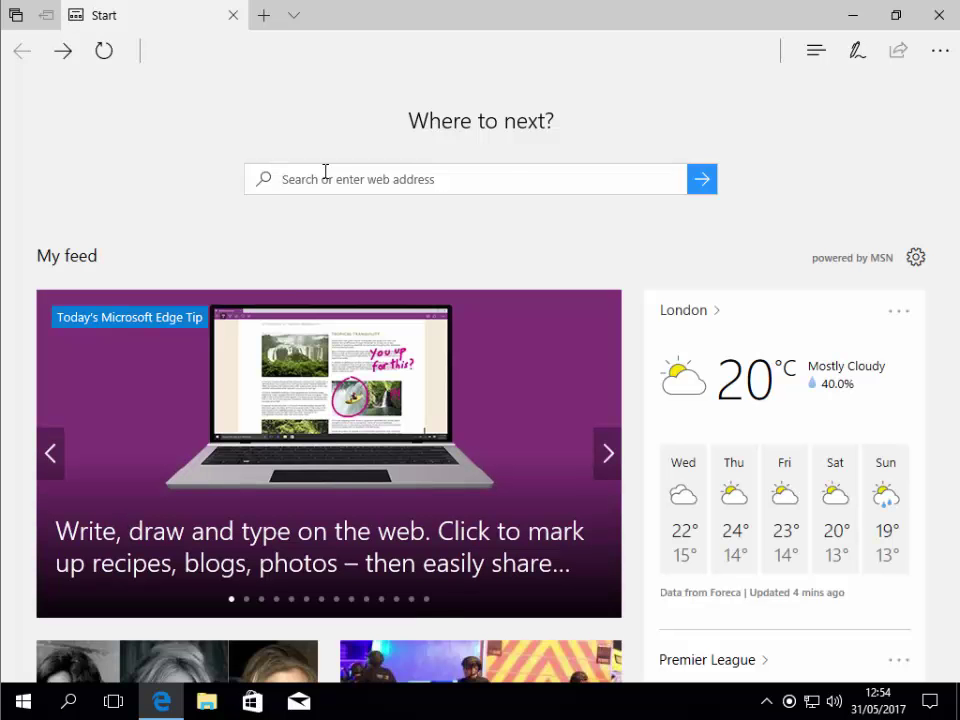
{"action": "left_click", "coordinate": [325, 172]}
{"action": "type", "text": "handbr"}
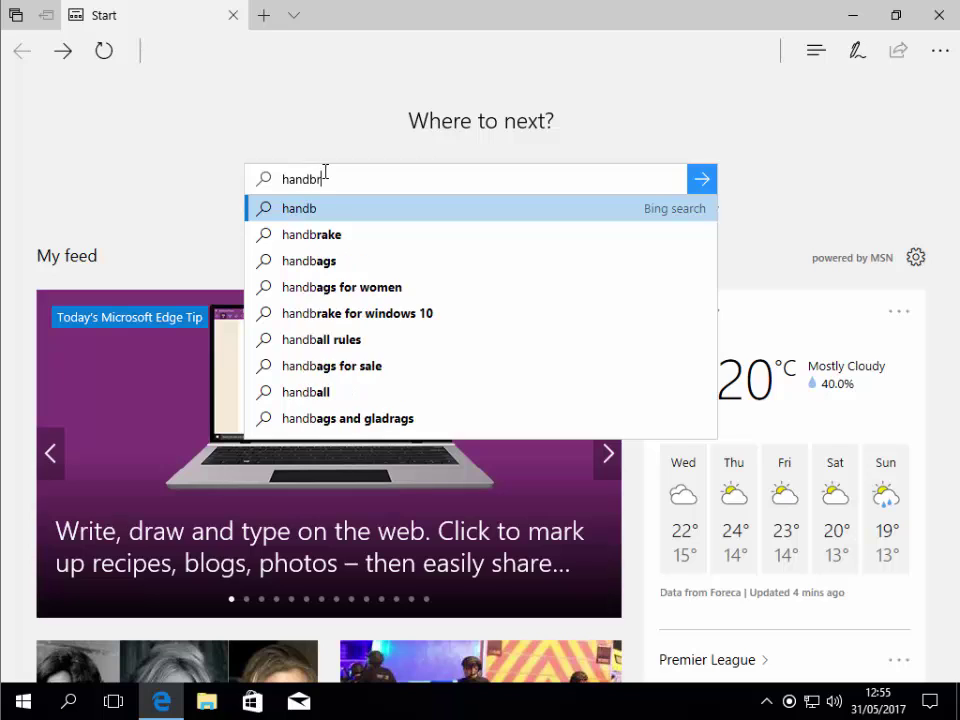
{"action": "type", "text": "ake."}
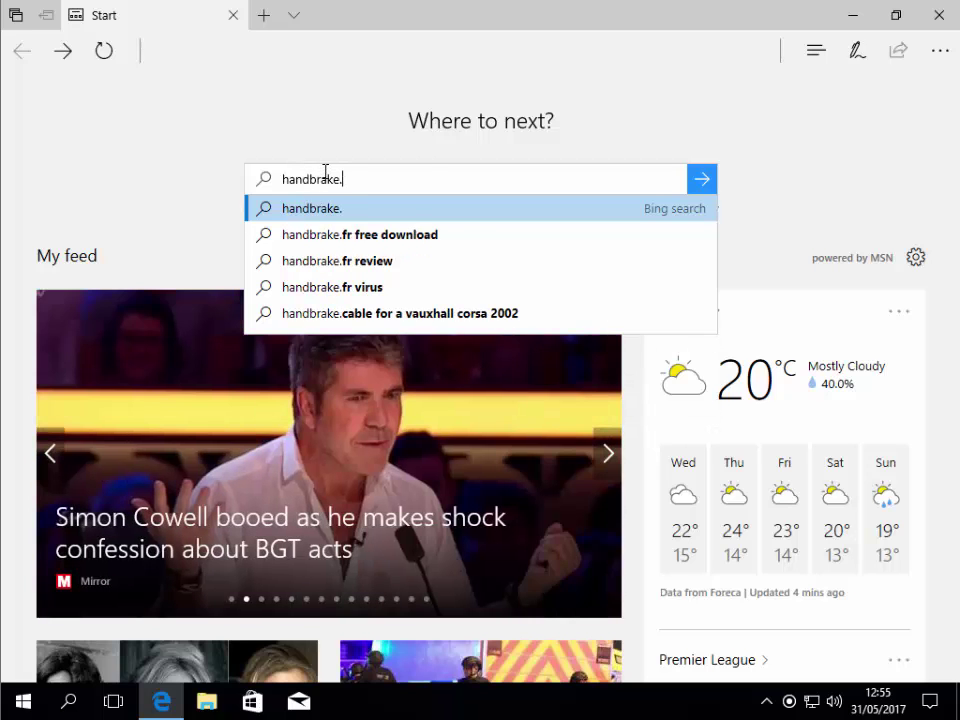
{"action": "type", "text": "fr"}
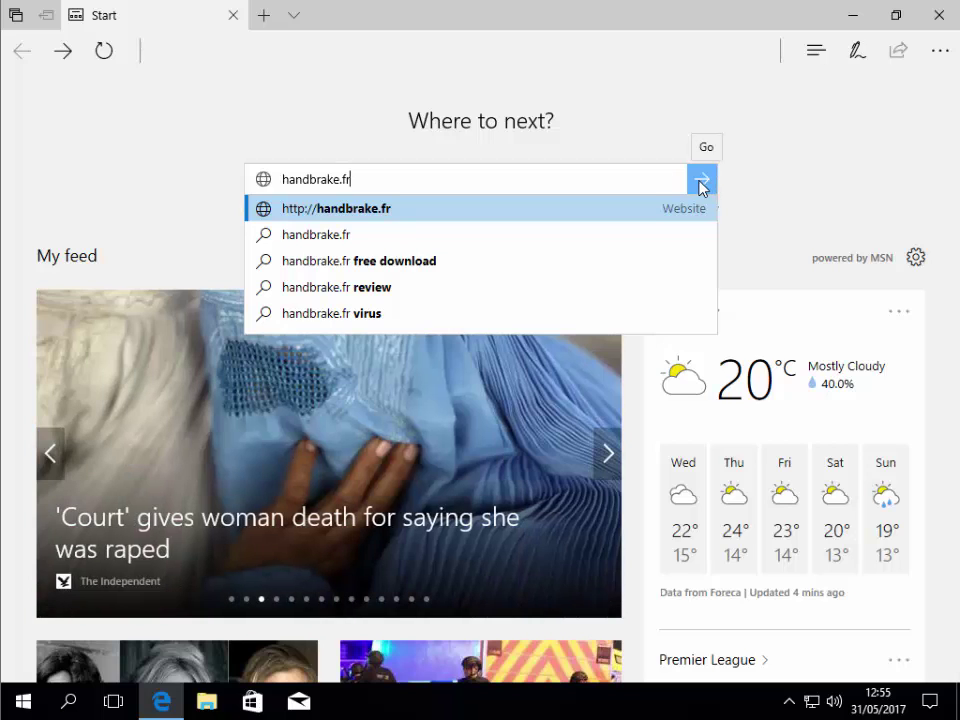
{"action": "left_click", "coordinate": [703, 181]}
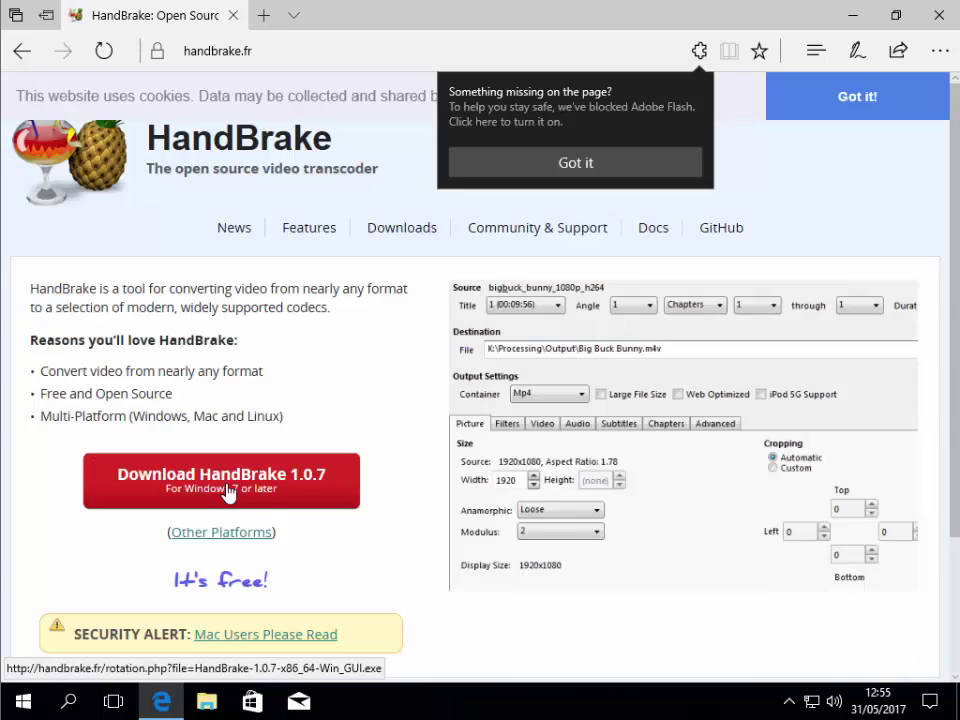
Step: Download and save the HandBrake 1.0.7 installer, HandBrake-1.0.7-x86_64-Win_GUI.exe (9.98 MB)
{"action": "left_click", "coordinate": [298, 496]}
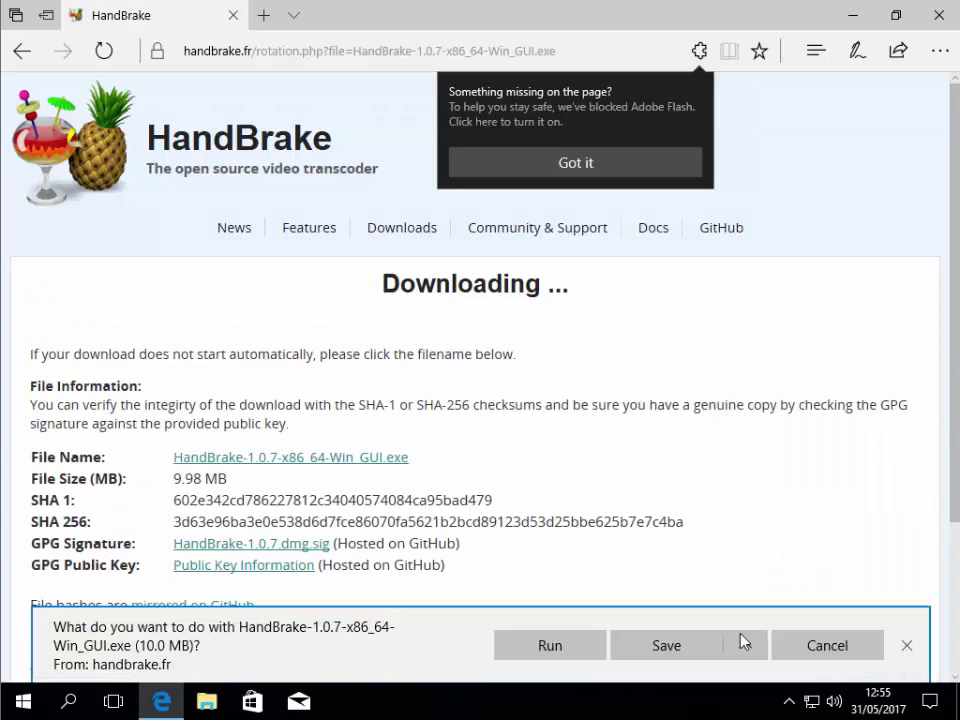
{"action": "left_click", "coordinate": [650, 648]}
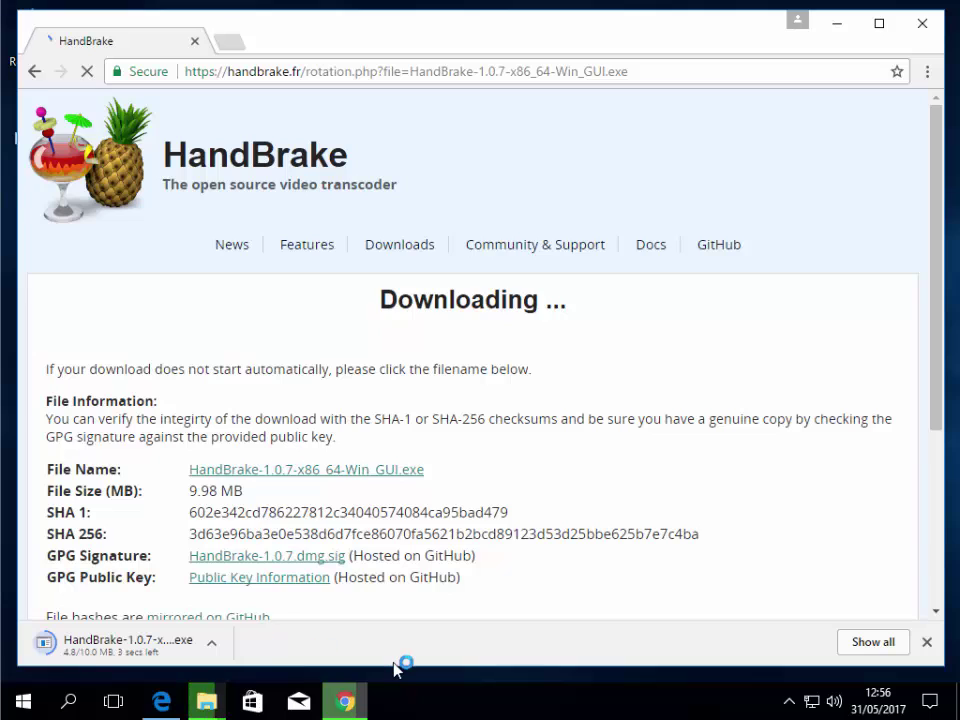
{"action": "left_click", "coordinate": [212, 645]}
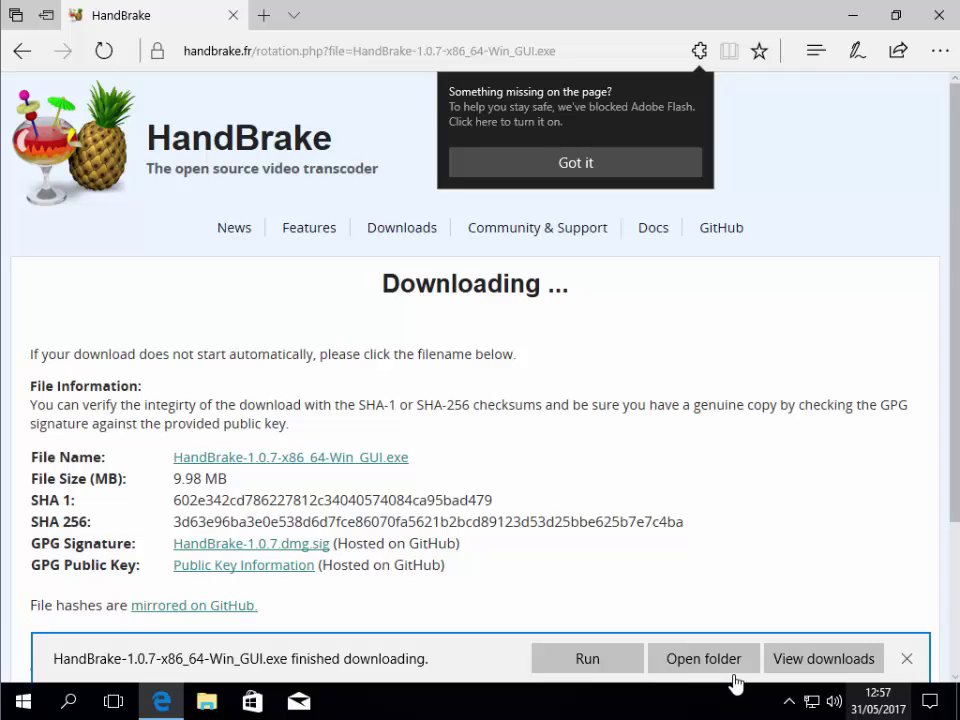
Step: Show the downloaded HandBrake installer in the Downloads folder
{"action": "left_click", "coordinate": [706, 660]}
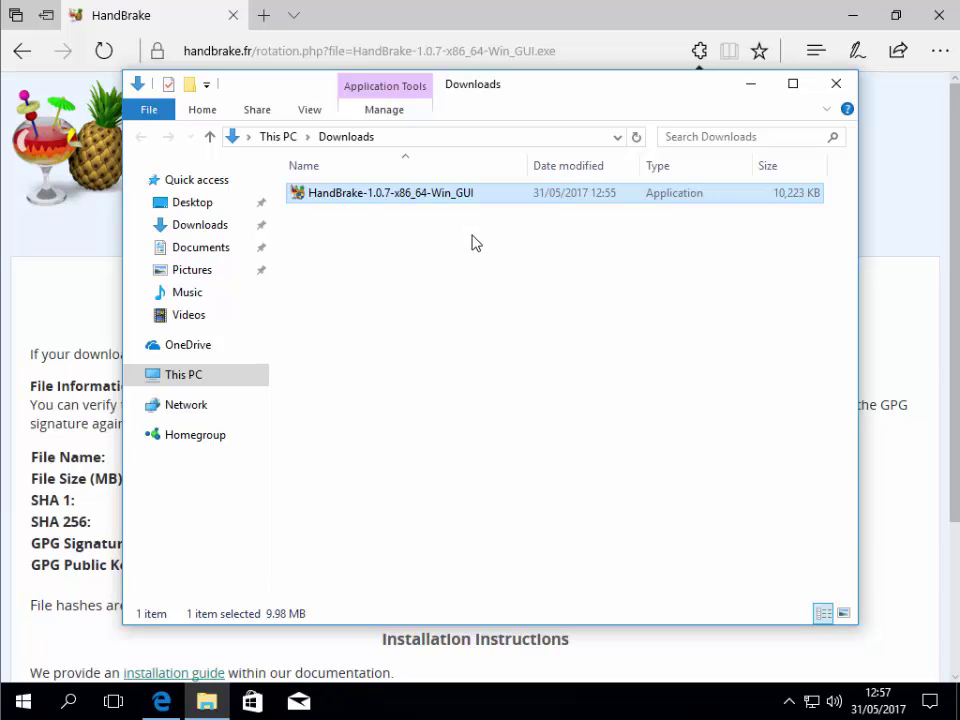
Step: Run the installer and install HandBrake 1.0.7 into the default C:\Program Files\HandBrake folder
{"action": "double_click", "coordinate": [366, 203]}
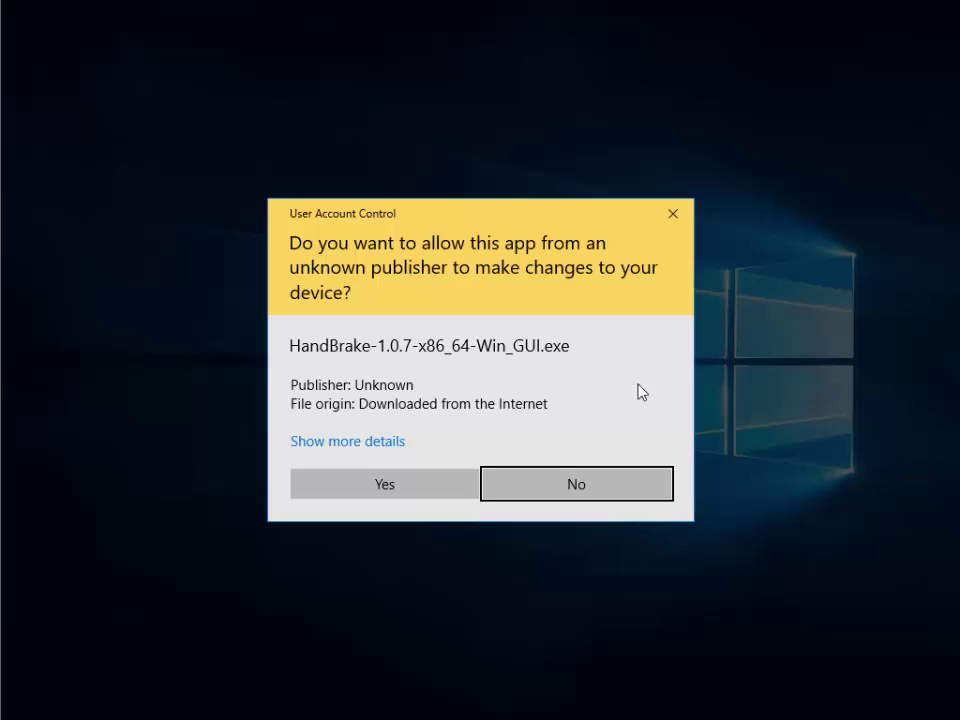
{"action": "left_click", "coordinate": [422, 491]}
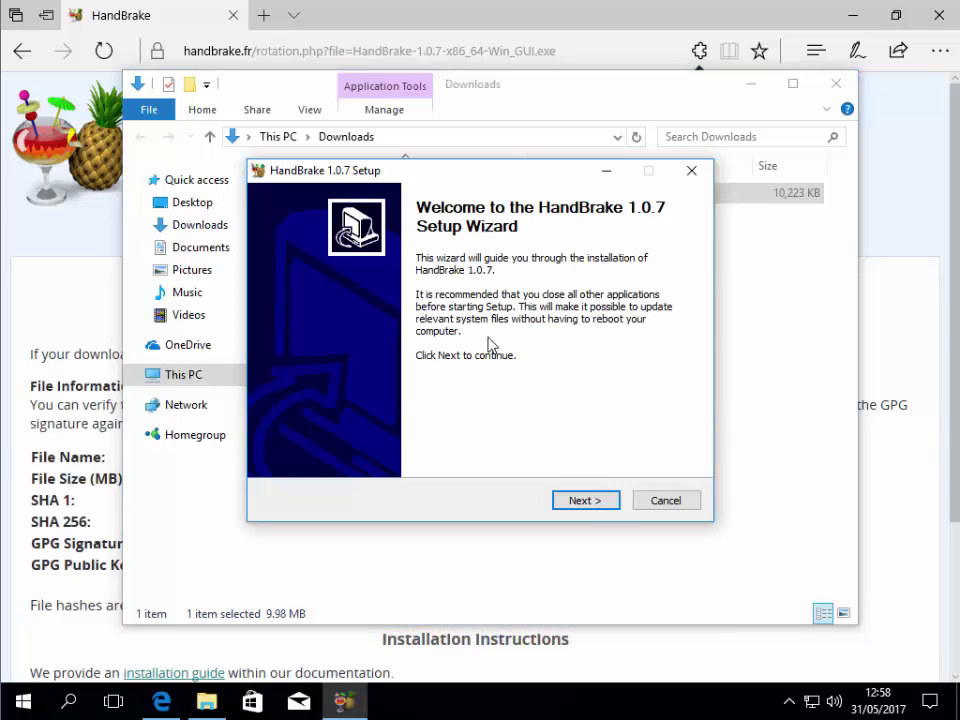
{"action": "left_click", "coordinate": [586, 500]}
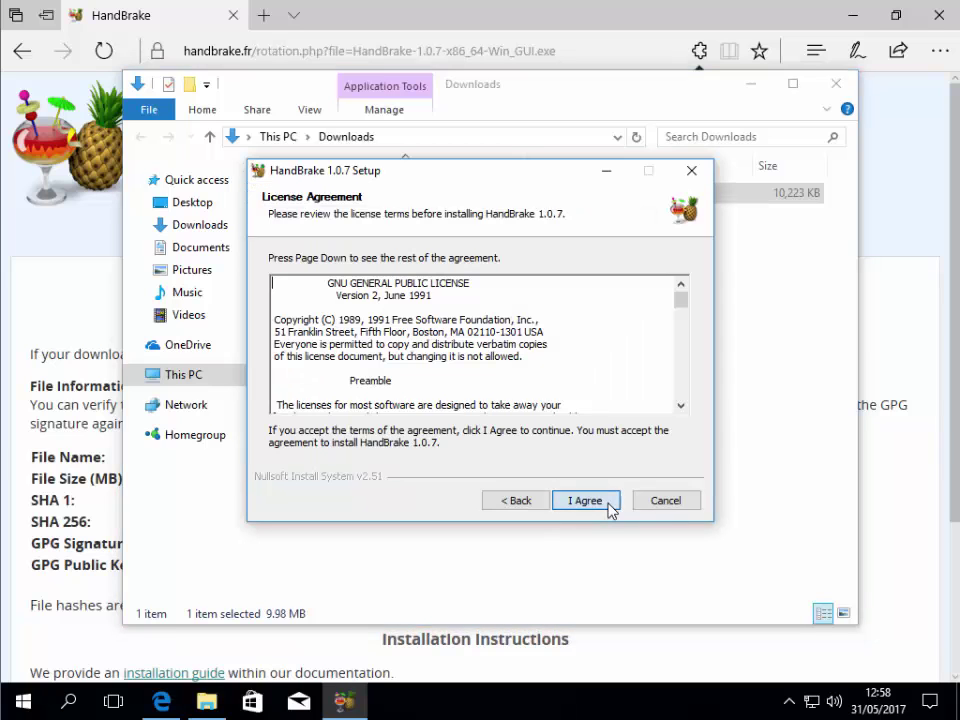
{"action": "left_click", "coordinate": [586, 500]}
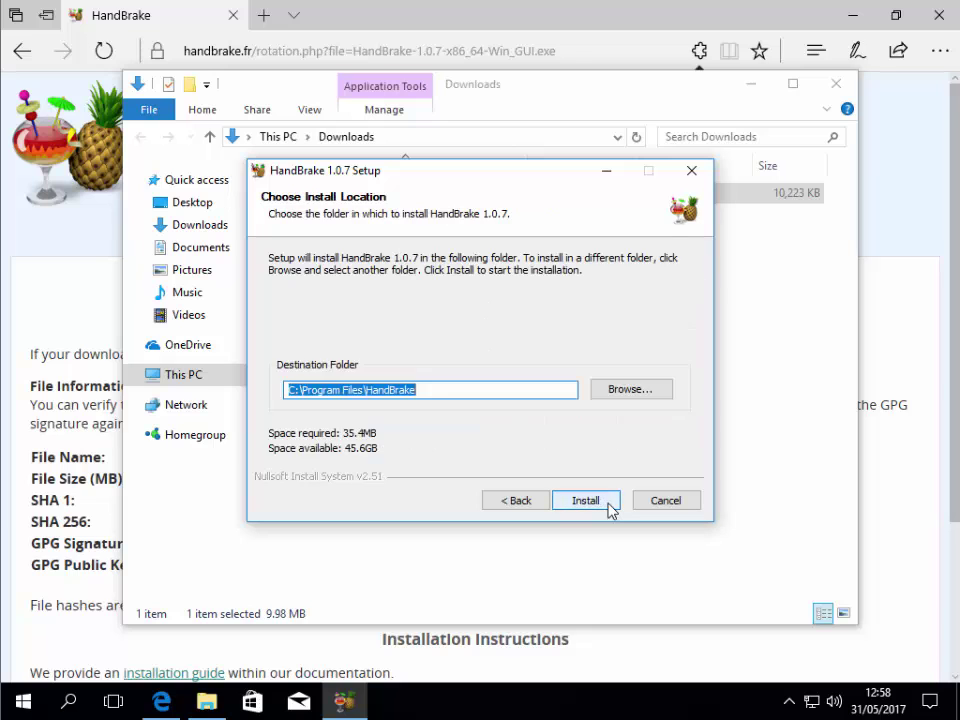
{"action": "left_click", "coordinate": [586, 500]}
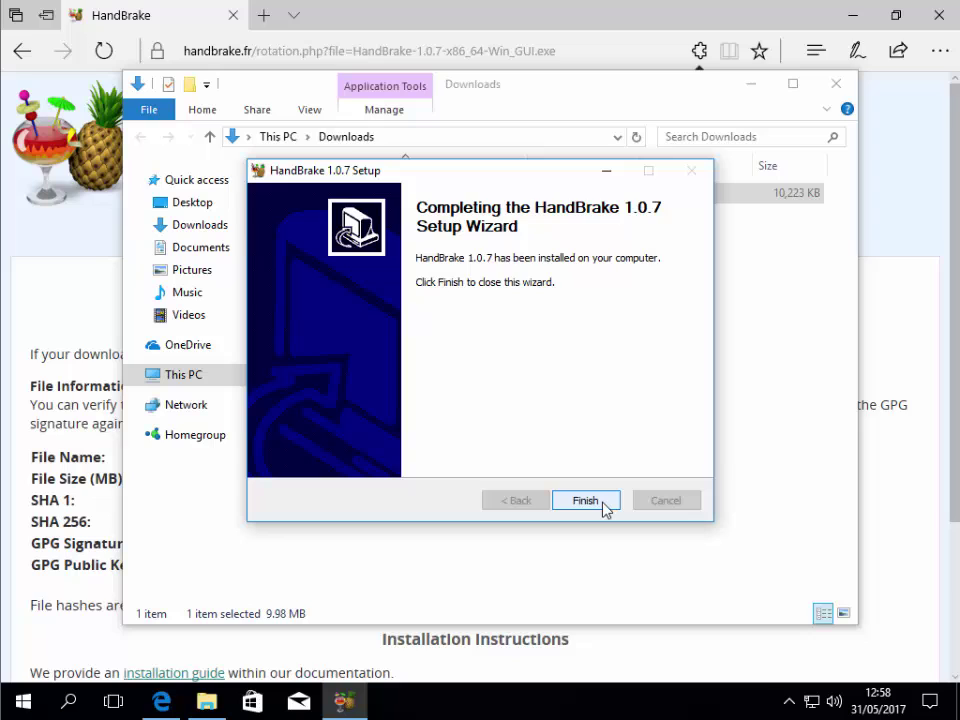
Step: Finish HandBrake setup and delete HandBrake-1.0.7-x86_64-Win_GUI from Downloads
{"action": "left_click", "coordinate": [585, 500]}
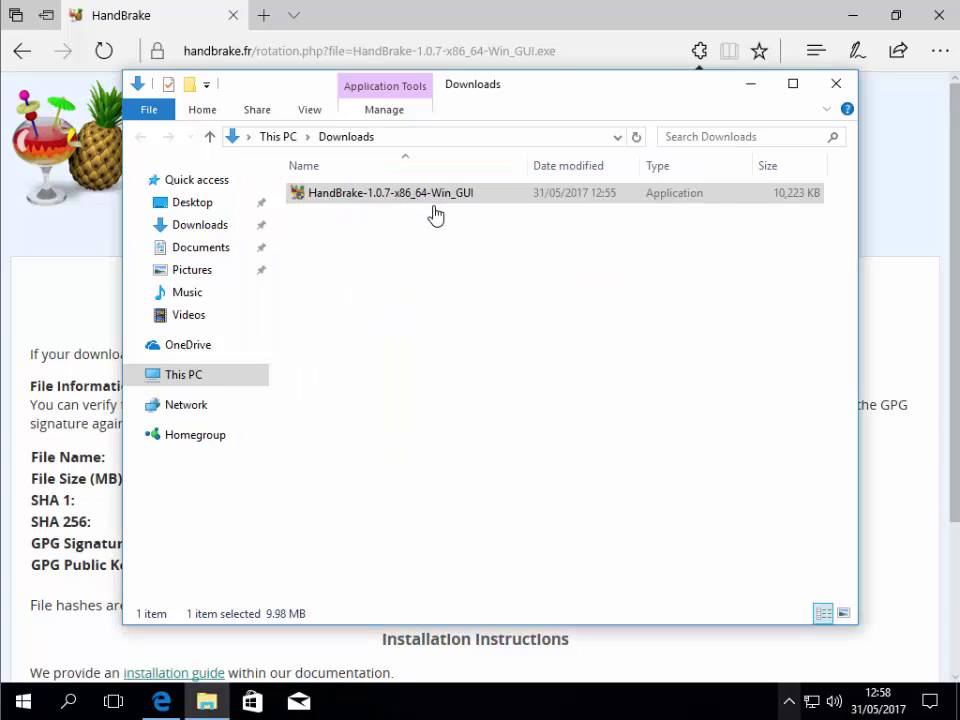
{"action": "left_click", "coordinate": [351, 202]}
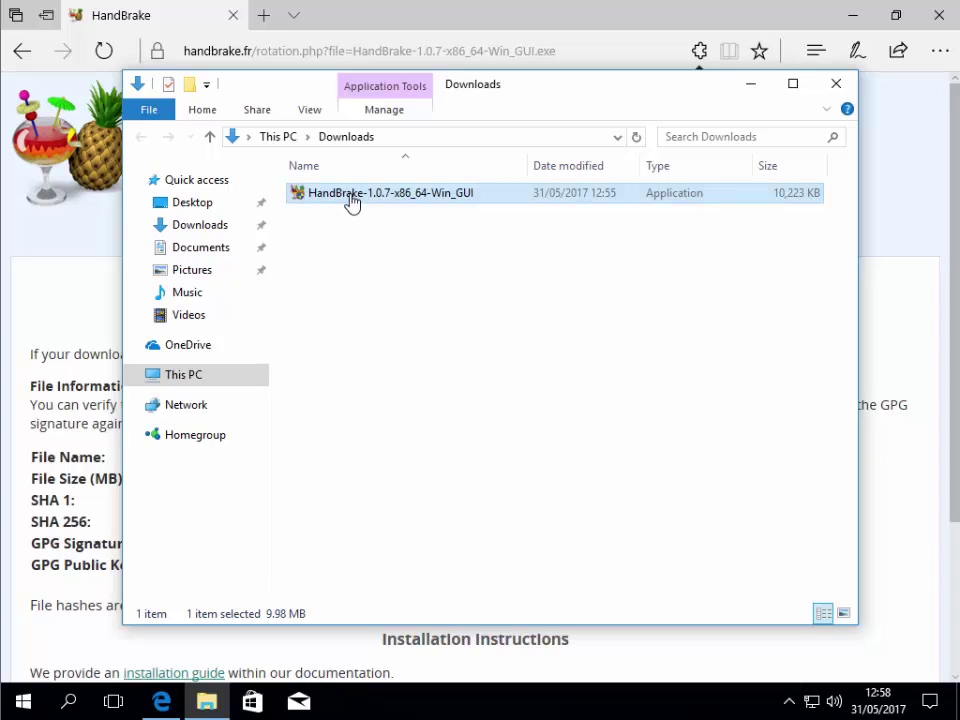
{"action": "right_click", "coordinate": [351, 201]}
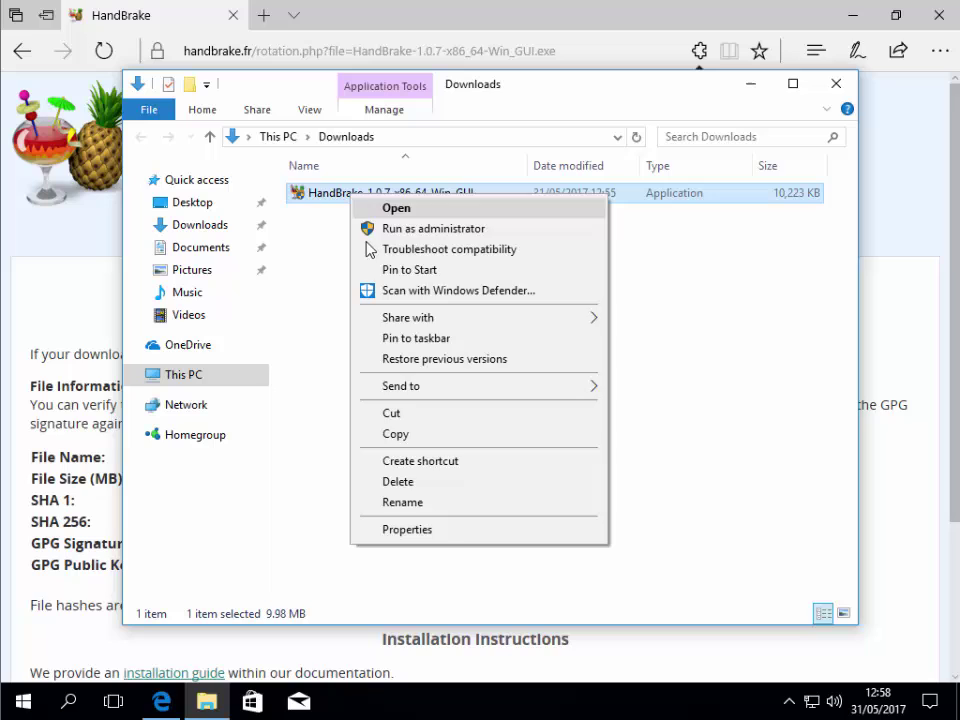
{"action": "left_click", "coordinate": [419, 484]}
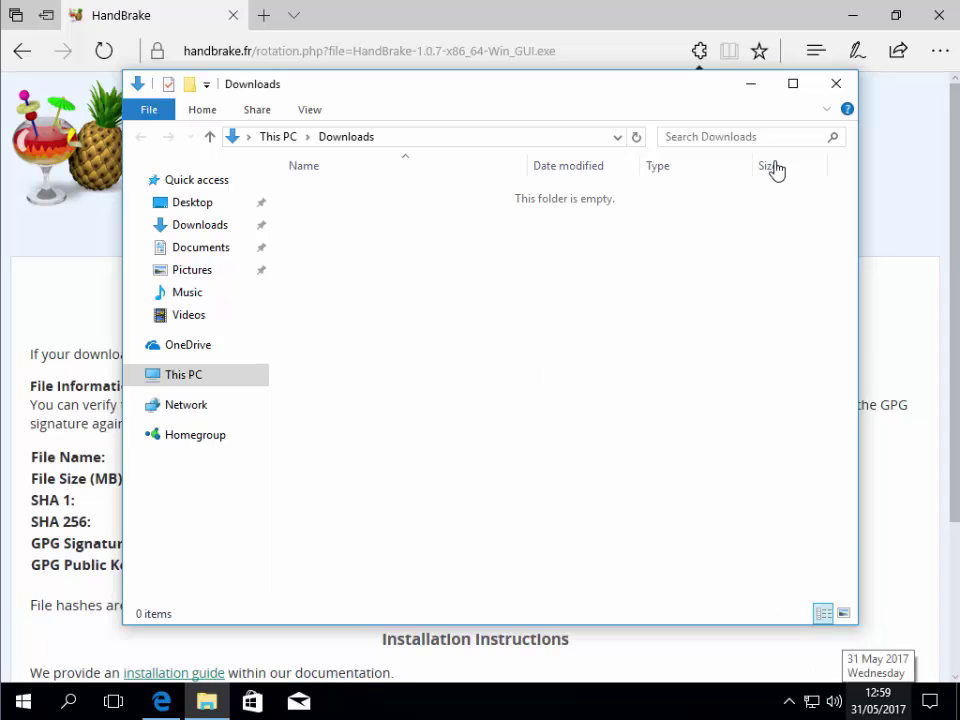
Step: Close the empty Downloads window to return to the HandBrake download page in Edge
{"action": "left_click", "coordinate": [837, 88]}
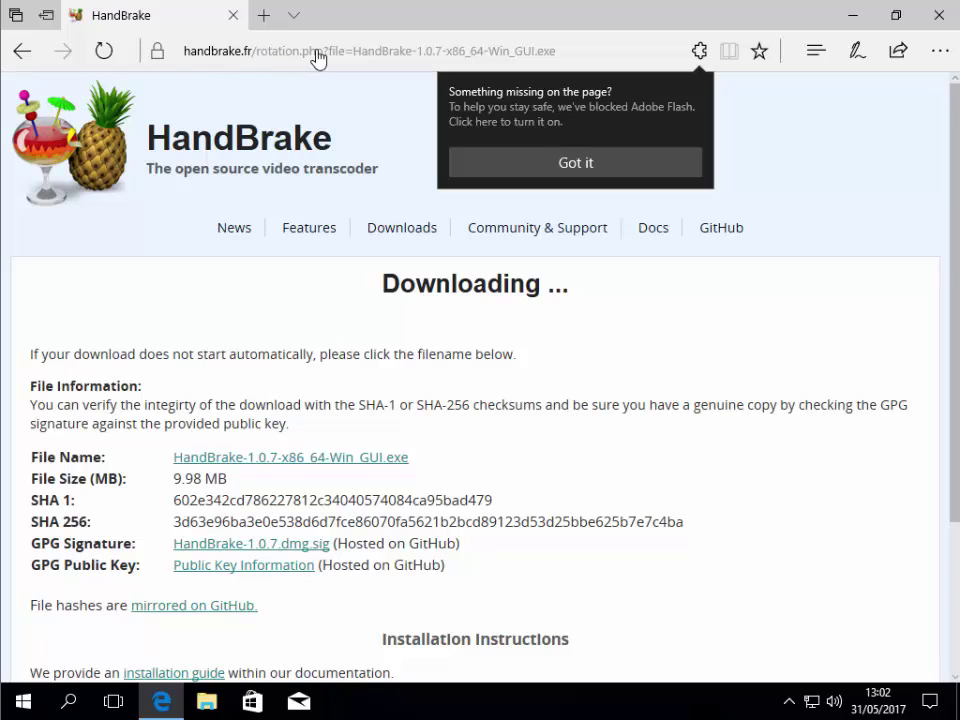
Step: Replace Edge's address with download.videolan.org/libdvdcss/1.2.11/win64/
{"action": "left_click", "coordinate": [555, 51]}
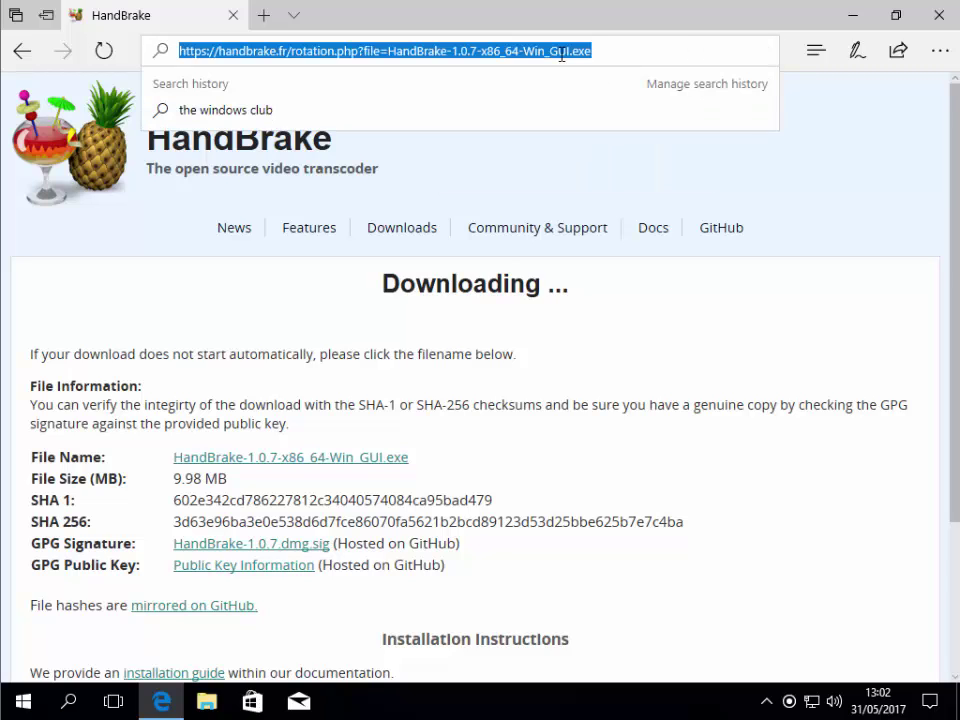
{"action": "key", "text": "BackSpace"}
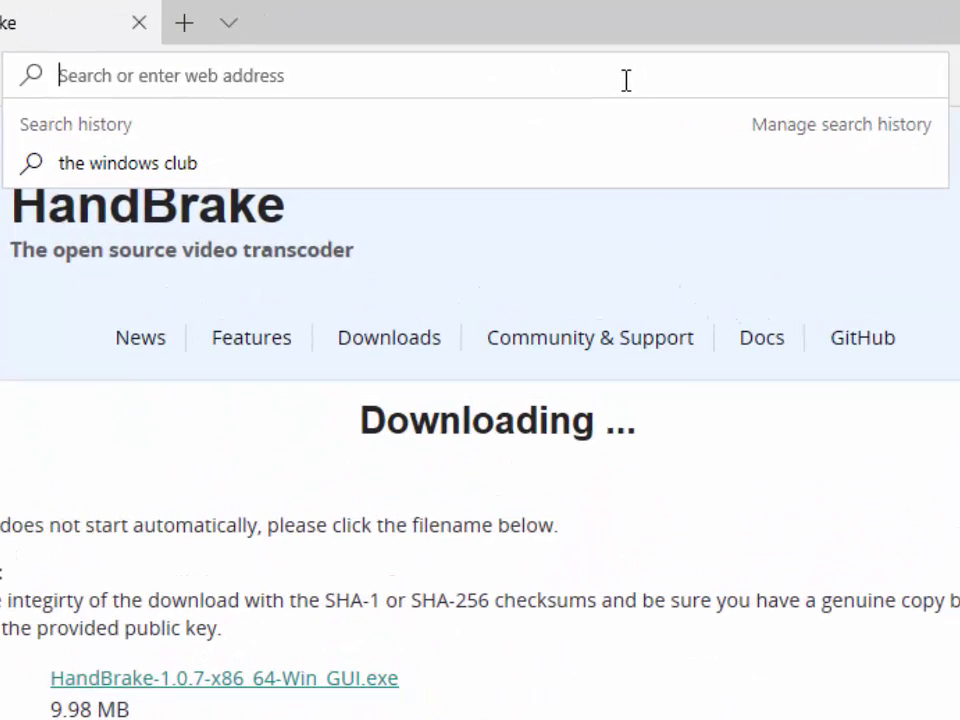
{"action": "type", "text": "download."}
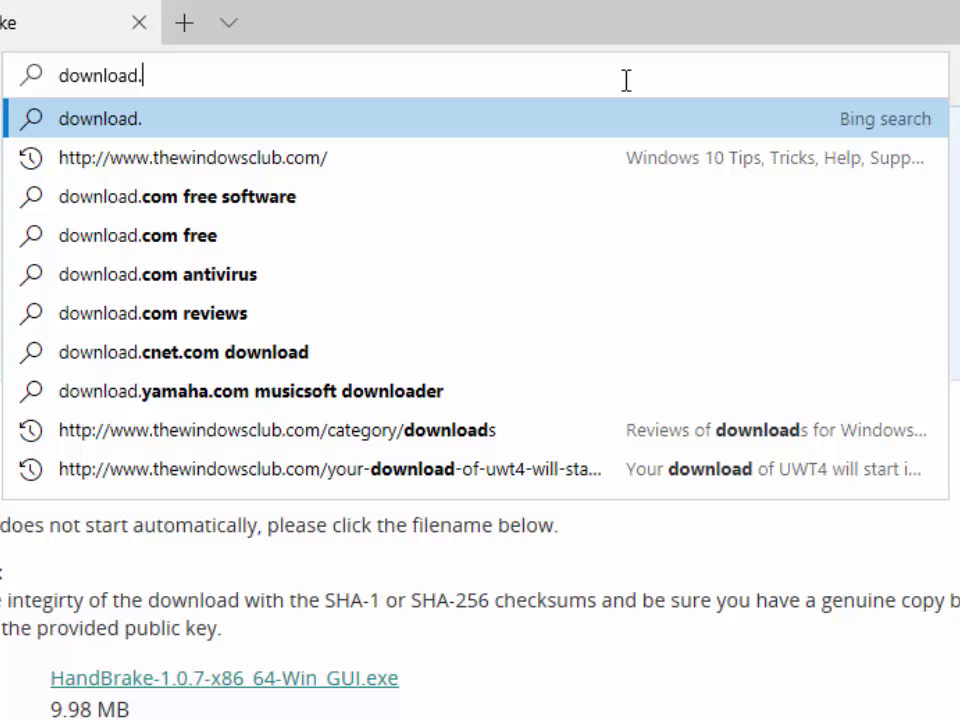
{"action": "type", "text": "videolan"}
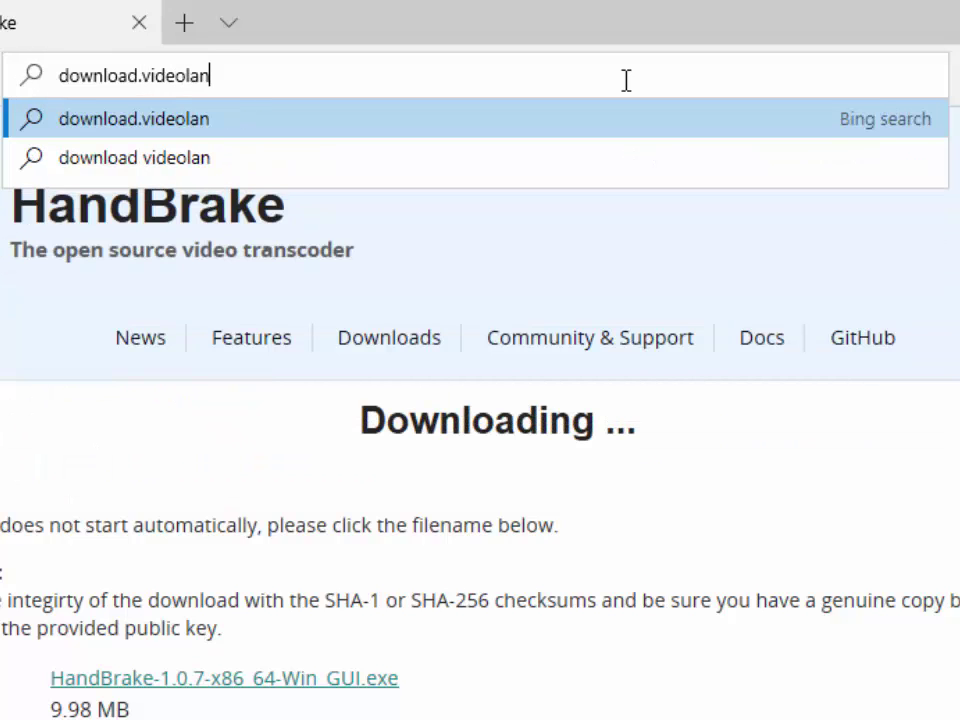
{"action": "type", "text": ".org"}
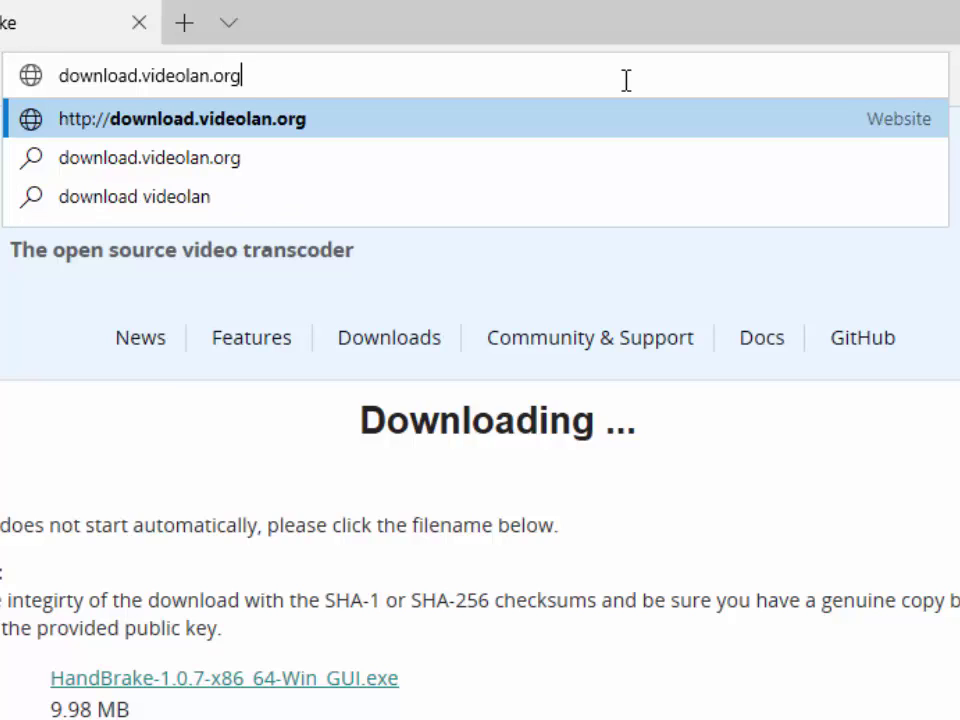
{"action": "type", "text": "/"}
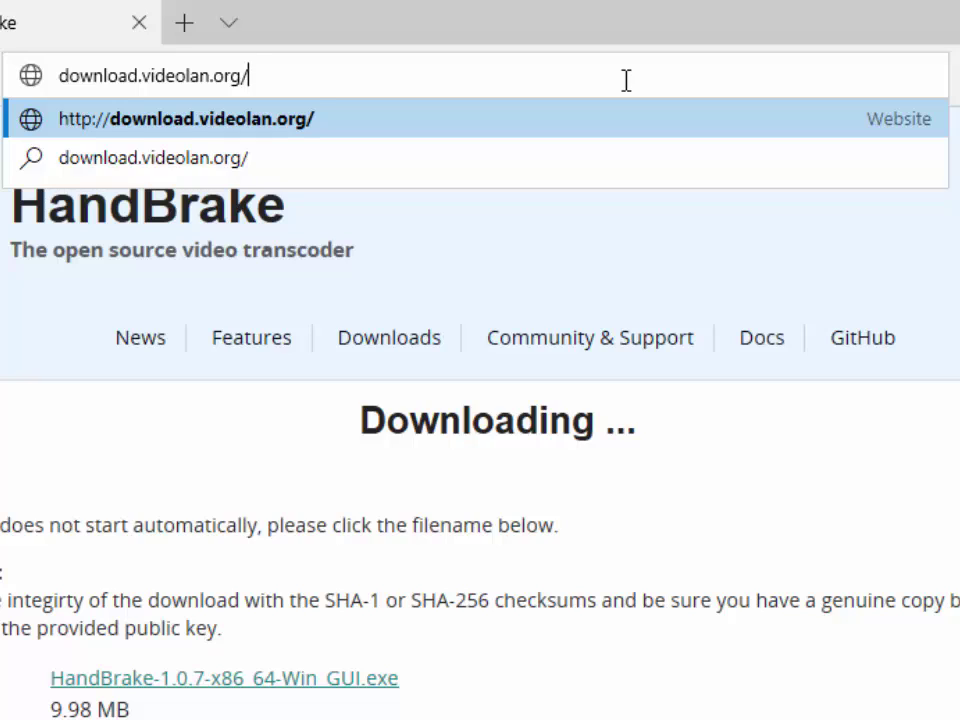
{"action": "type", "text": "lib"}
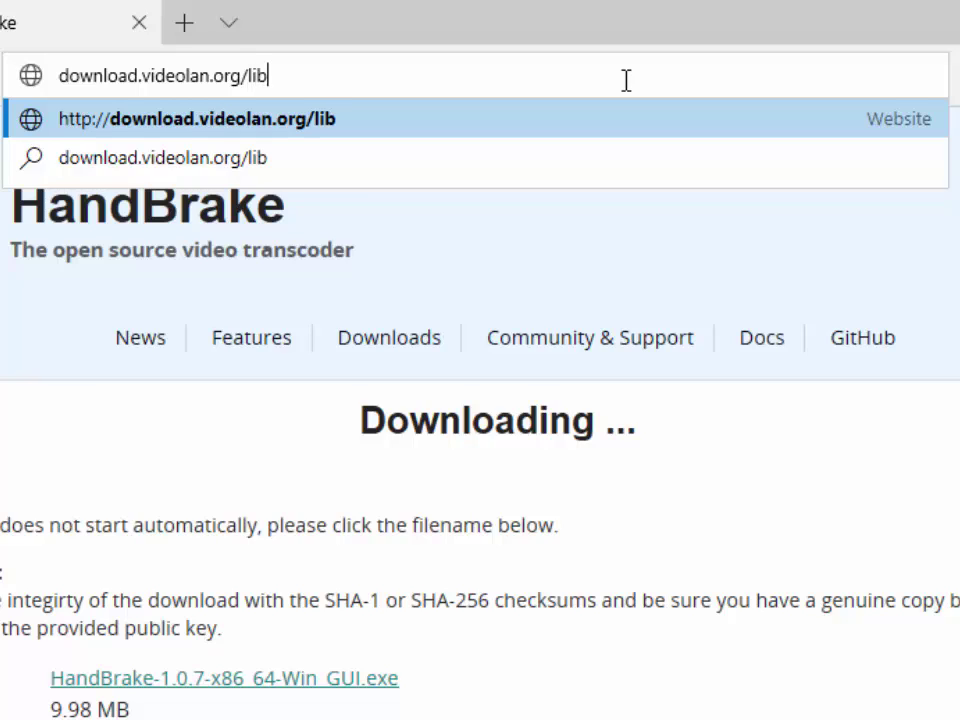
{"action": "type", "text": "dvd"}
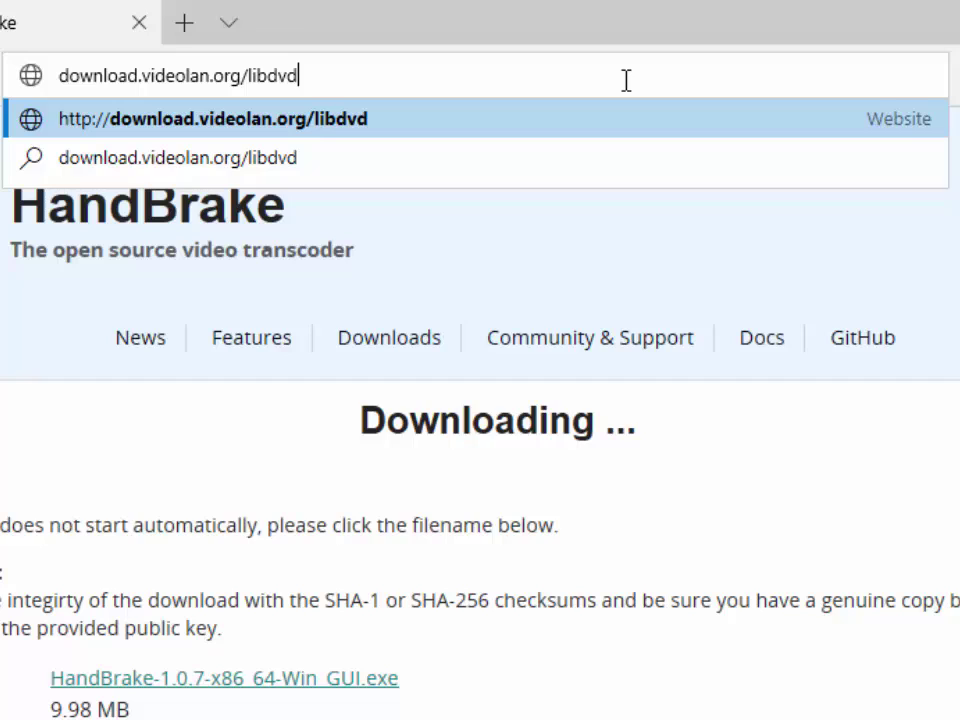
{"action": "type", "text": "css"}
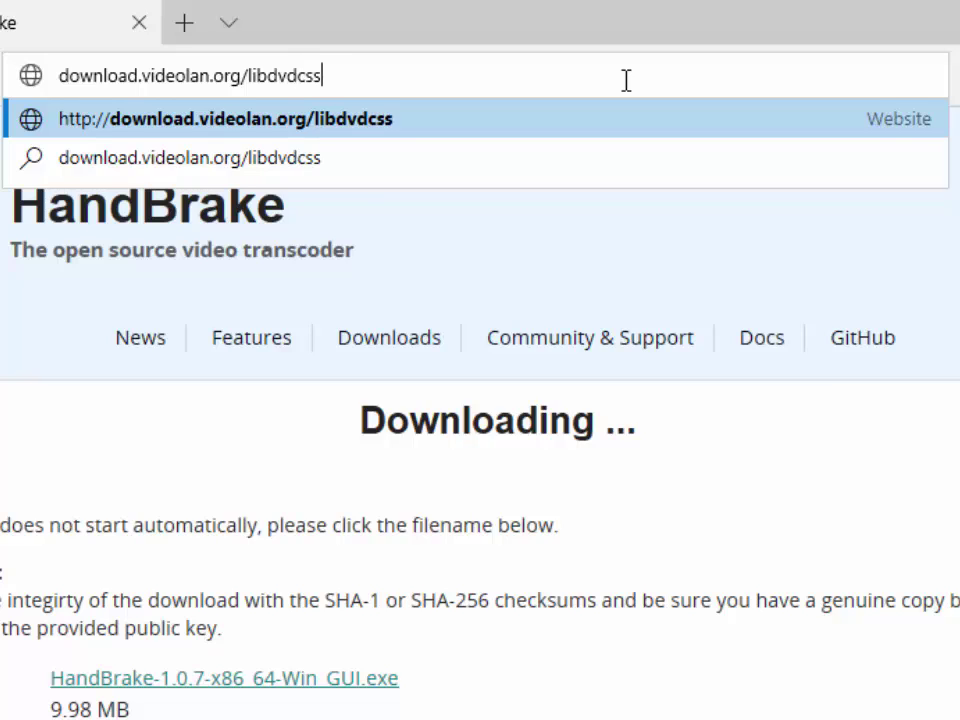
{"action": "type", "text": "/1.2"}
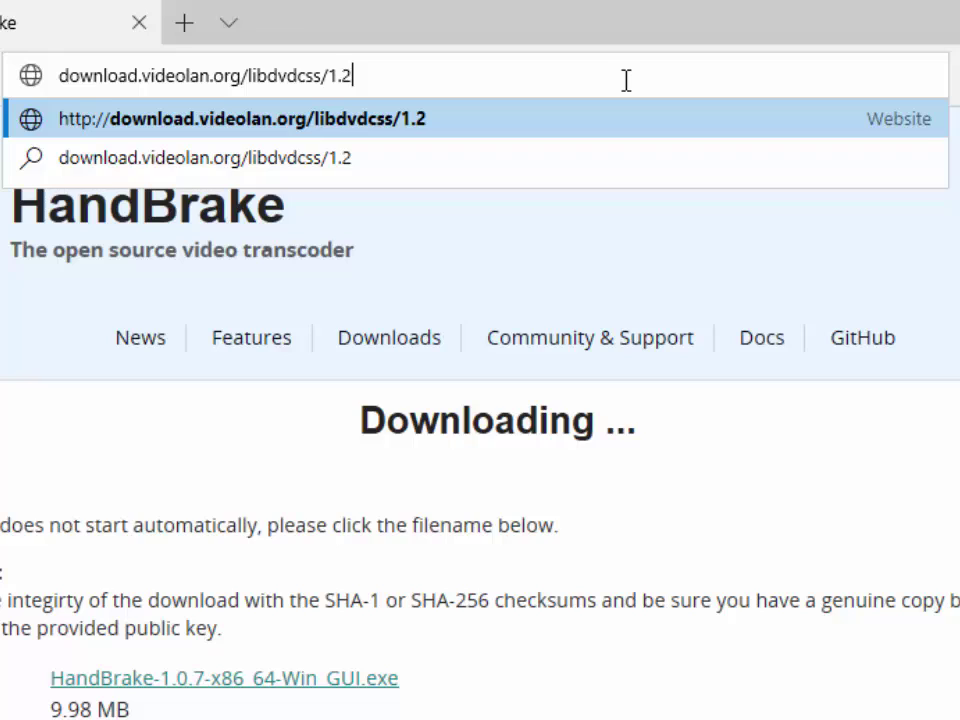
{"action": "type", "text": ".11/"}
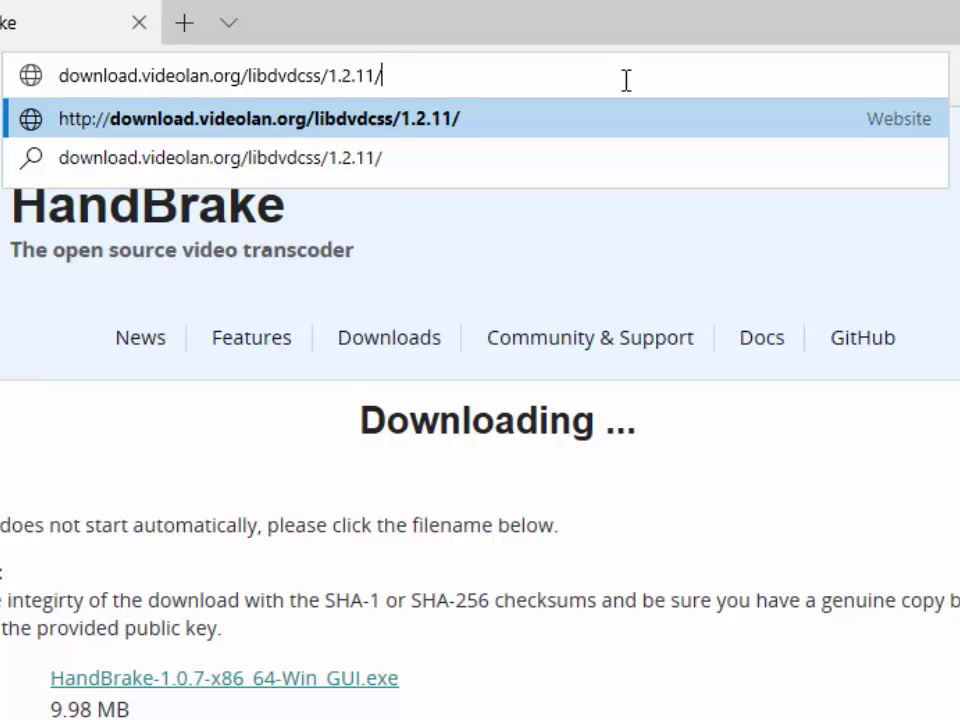
{"action": "type", "text": "win"}
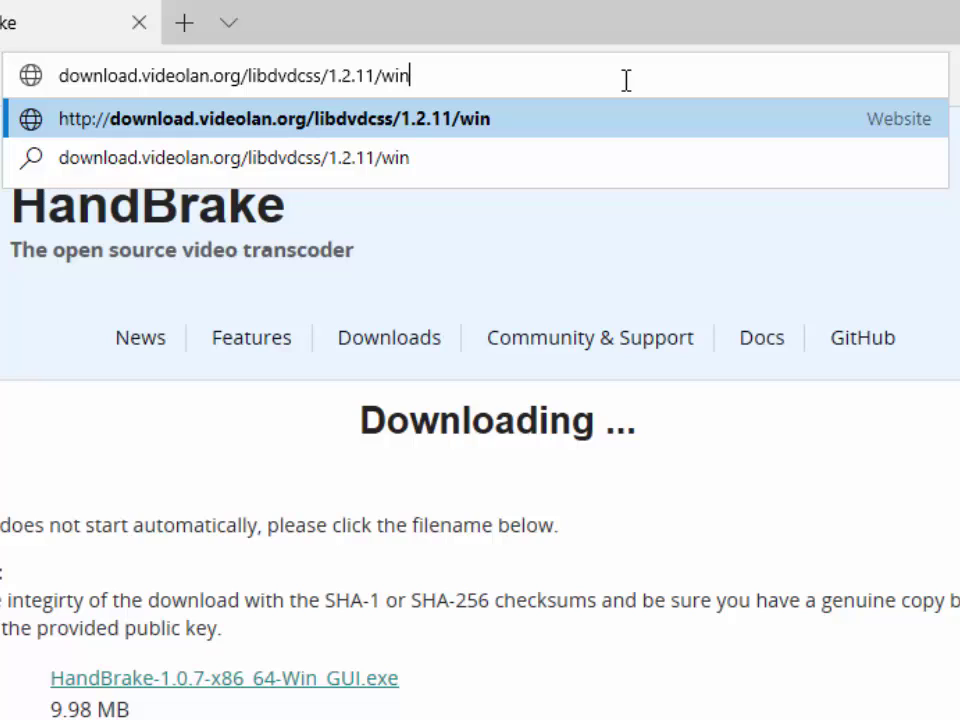
{"action": "type", "text": "64"}
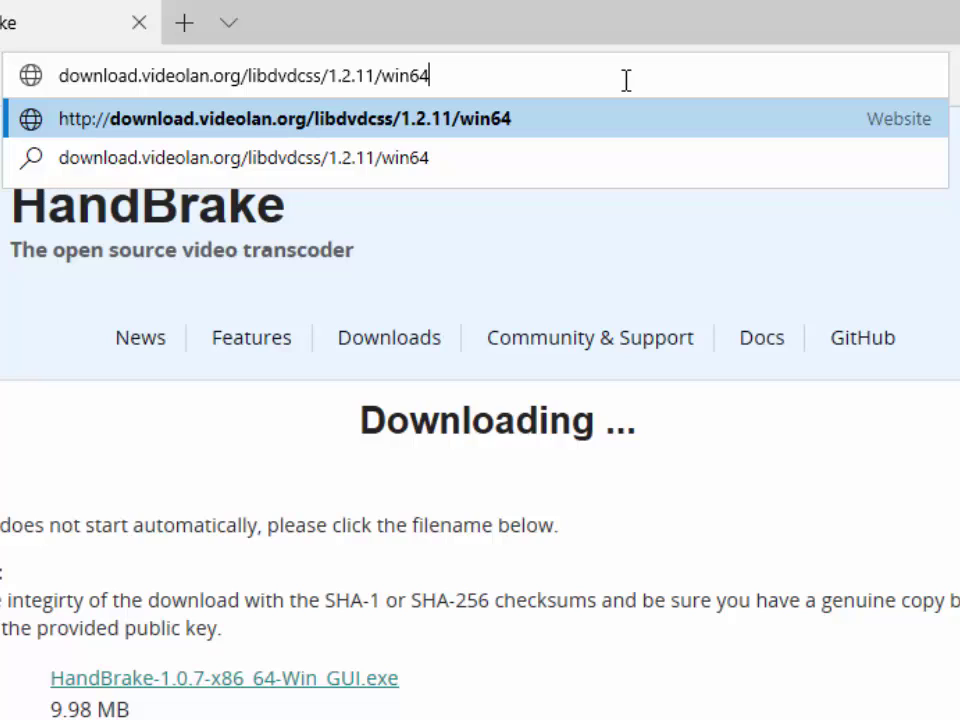
{"action": "type", "text": "/"}
Step: Open the videolan win64 index, download and keep libdvdcss-2.dll, and show it in Downloads
{"action": "key", "text": "Return"}
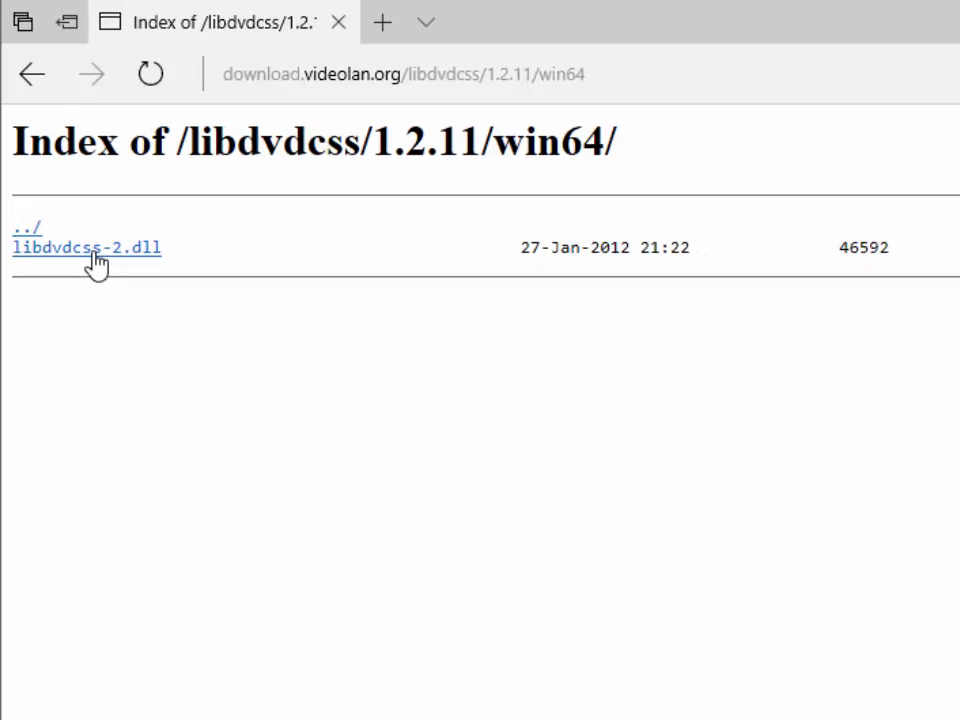
{"action": "left_click", "coordinate": [96, 256]}
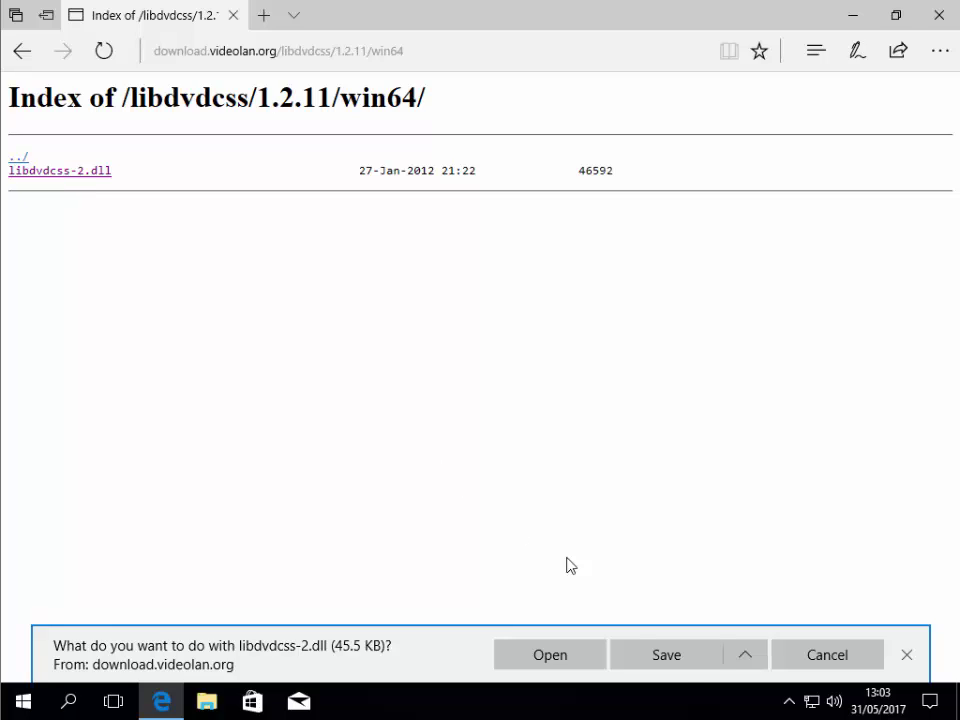
{"action": "left_click", "coordinate": [678, 670]}
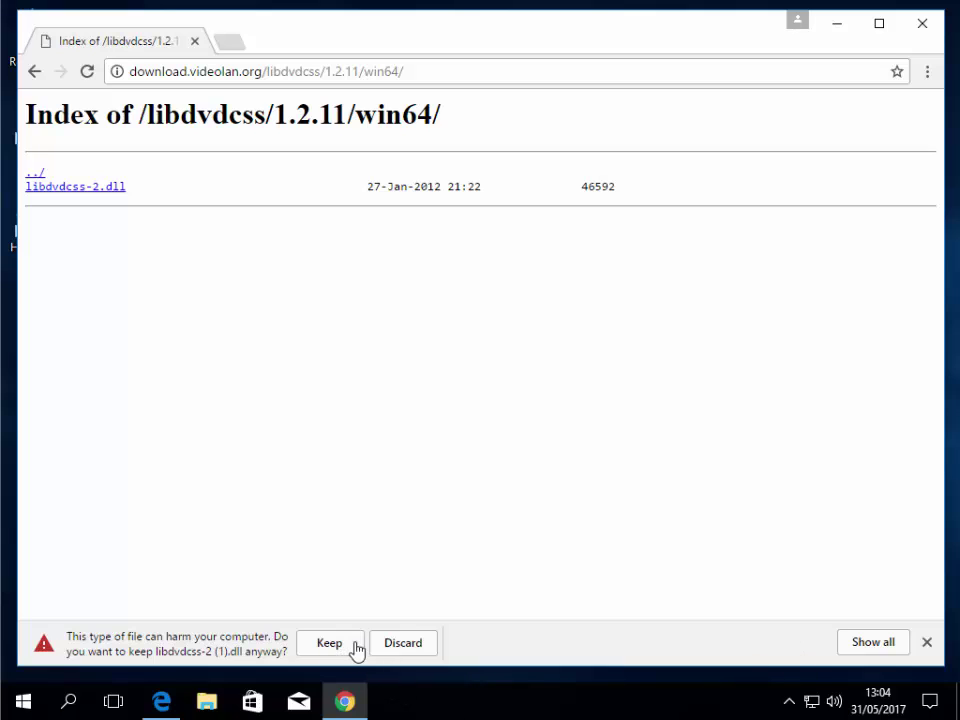
{"action": "left_click", "coordinate": [354, 648]}
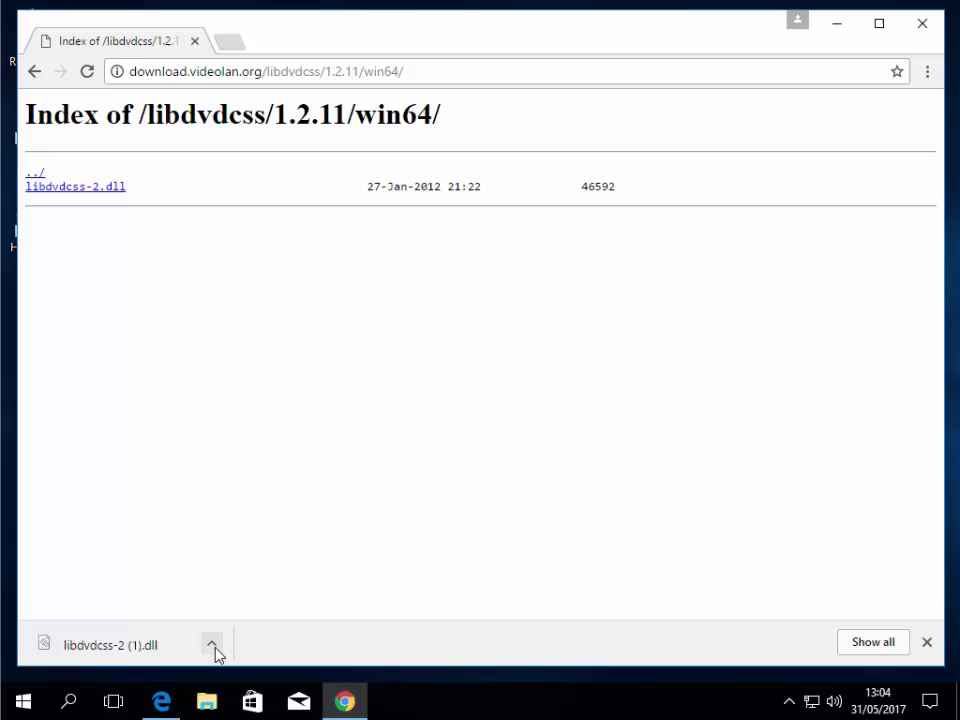
{"action": "left_click", "coordinate": [213, 646]}
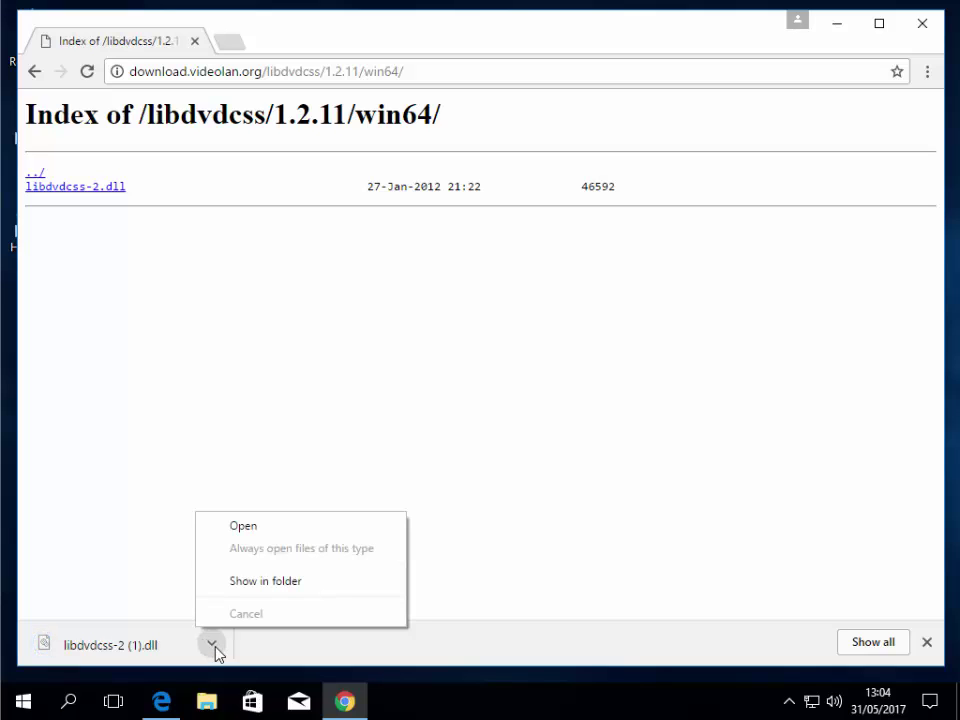
{"action": "left_click", "coordinate": [306, 583]}
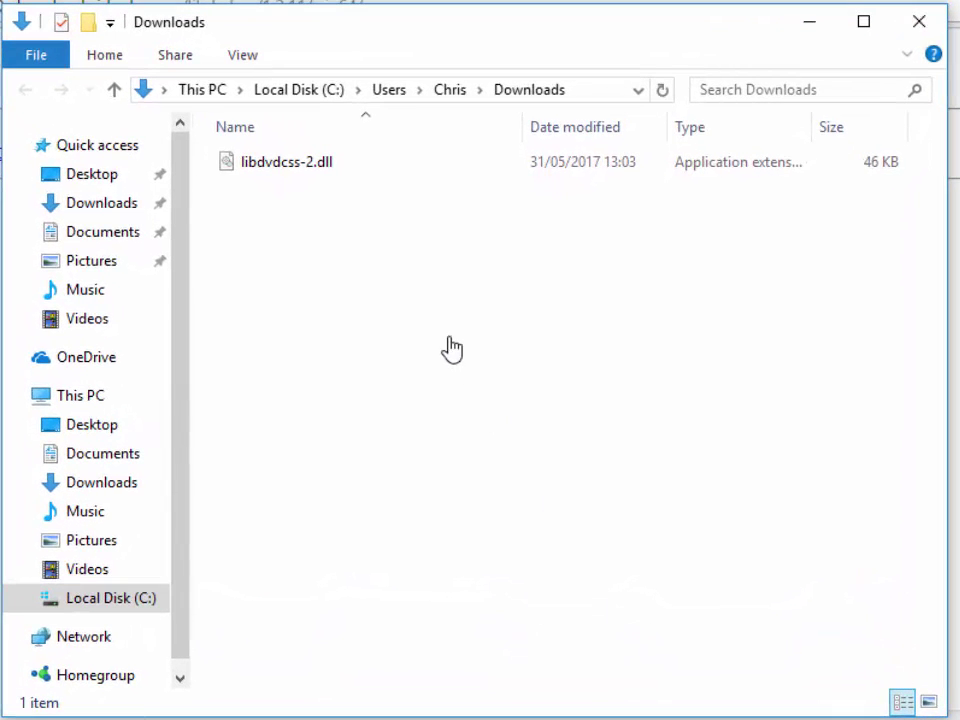
Step: Copy libdvdcss-2.dll (45.5 KB) from the Downloads folder
{"action": "right_click", "coordinate": [254, 172]}
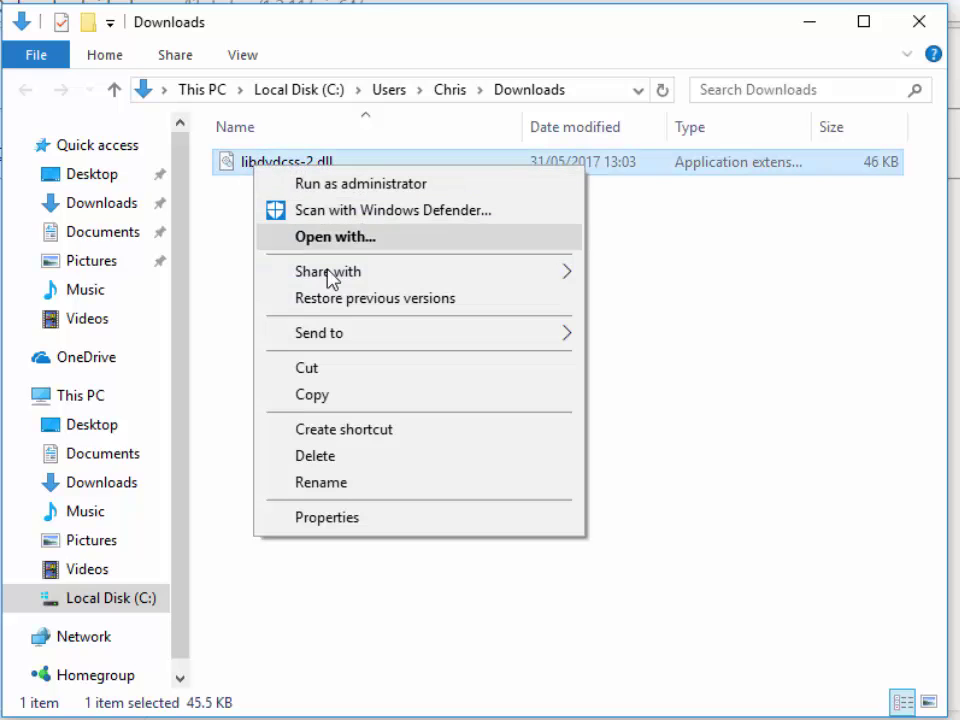
{"action": "left_click", "coordinate": [366, 397]}
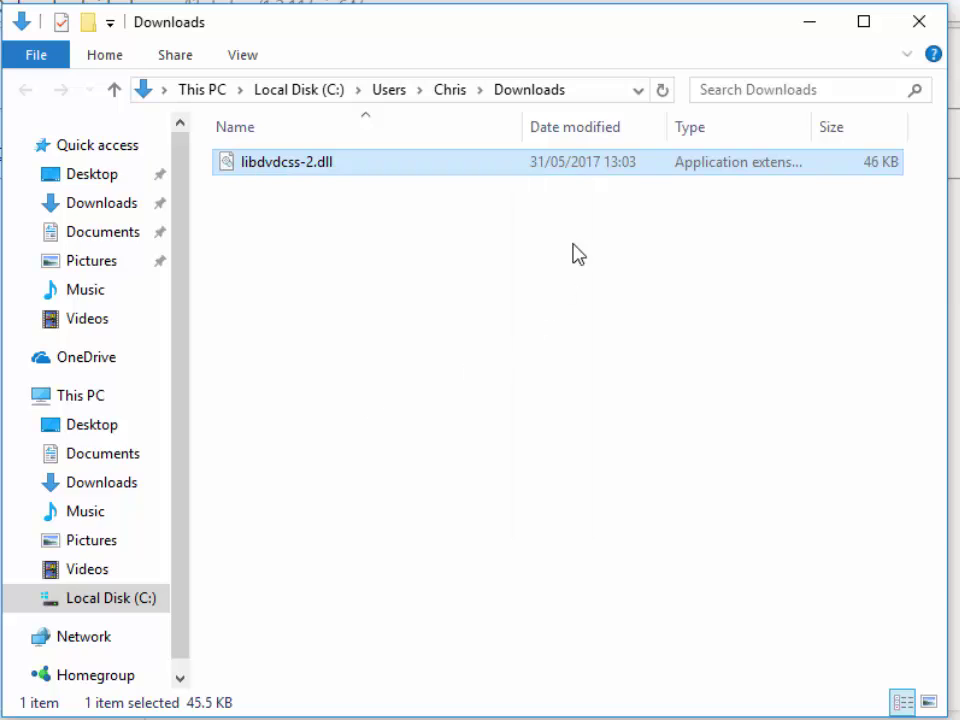
Step: Go to C:\Program Files\HandBrake by typing the path into the address bar
{"action": "left_click", "coordinate": [591, 94]}
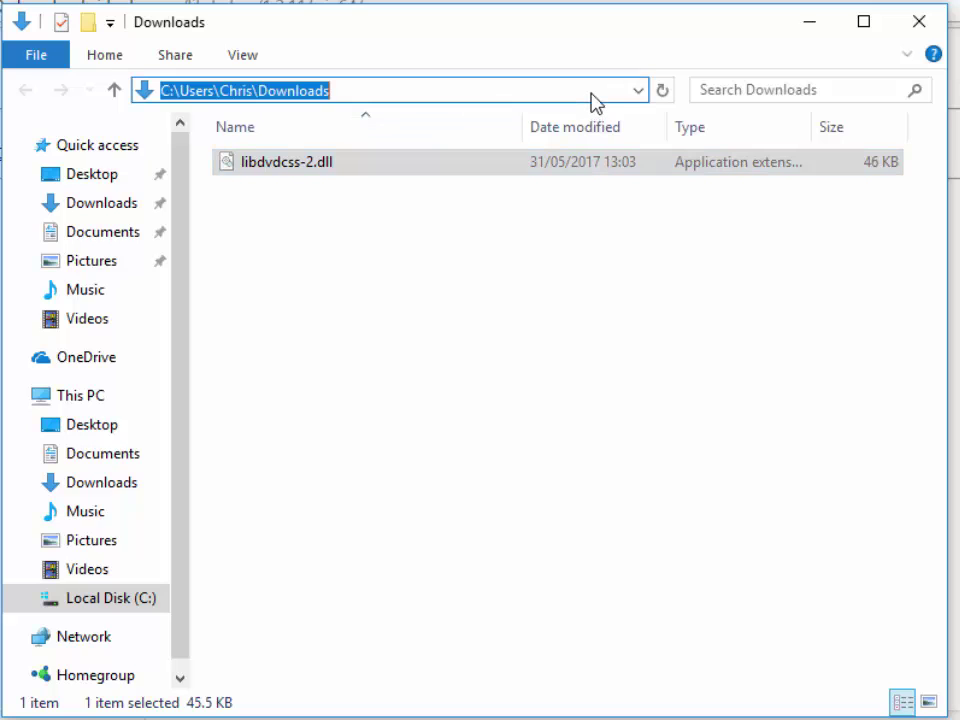
{"action": "type", "text": "C"}
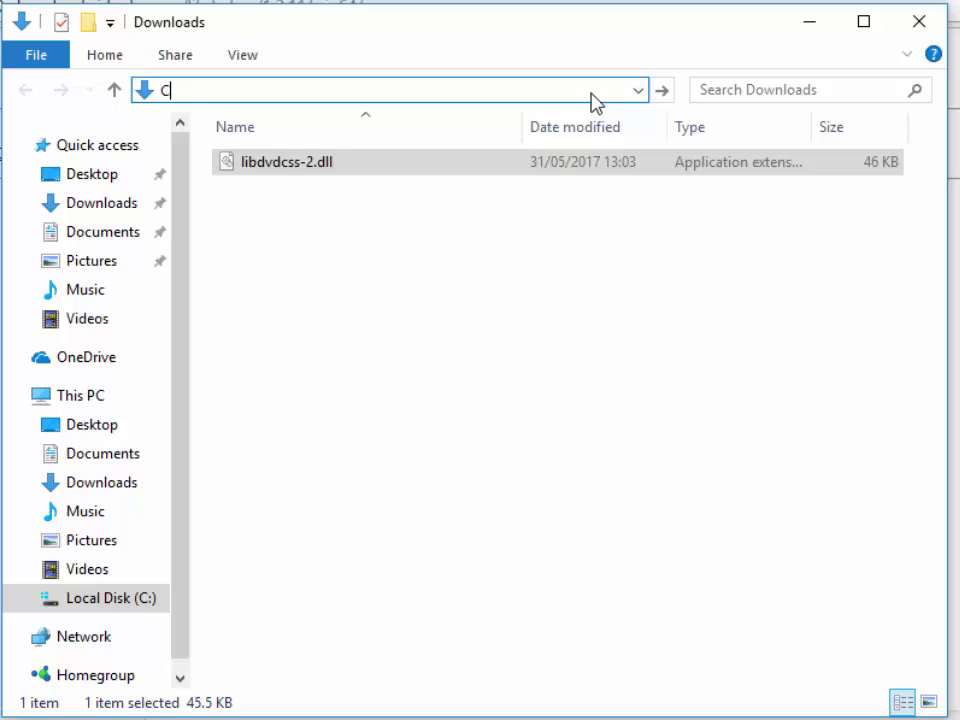
{"action": "type", "text": ":\\Prog"}
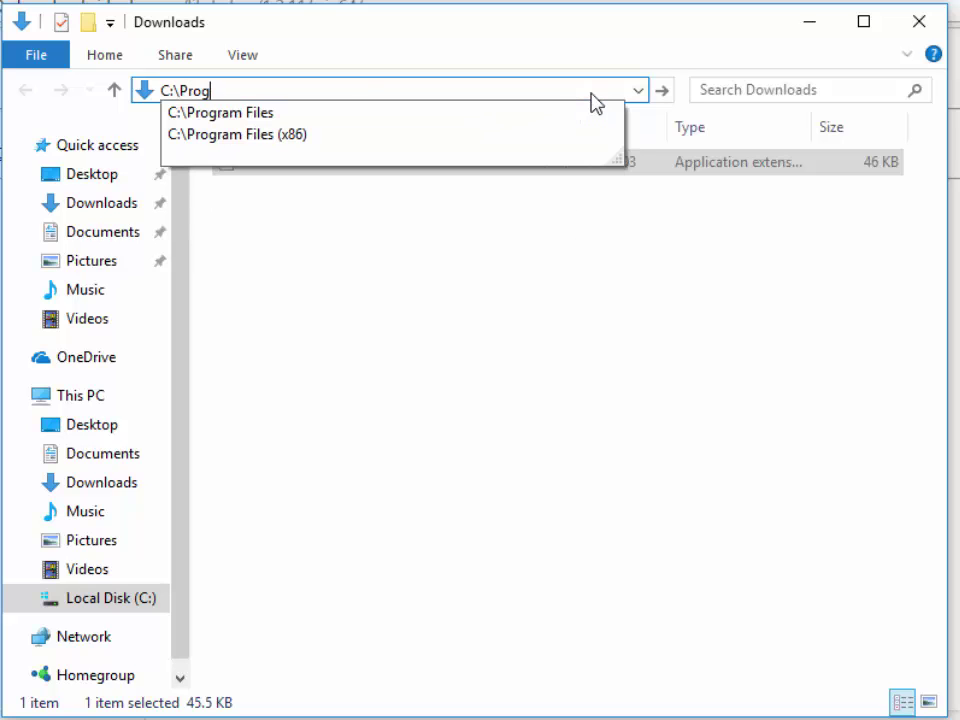
{"action": "type", "text": "ram Files\\"}
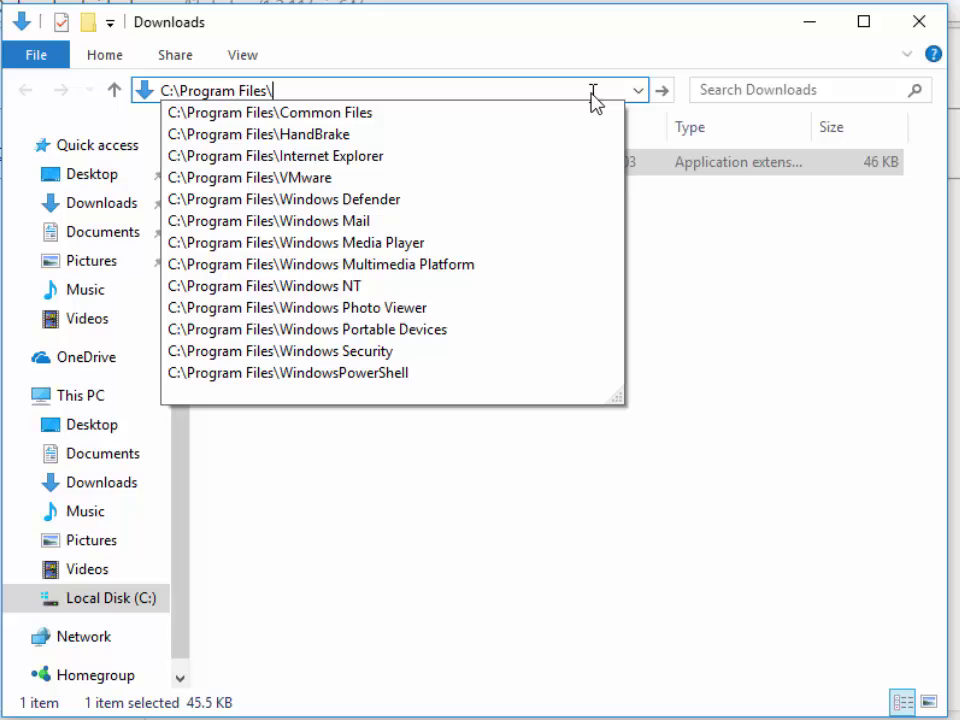
{"action": "type", "text": "Handbrake"}
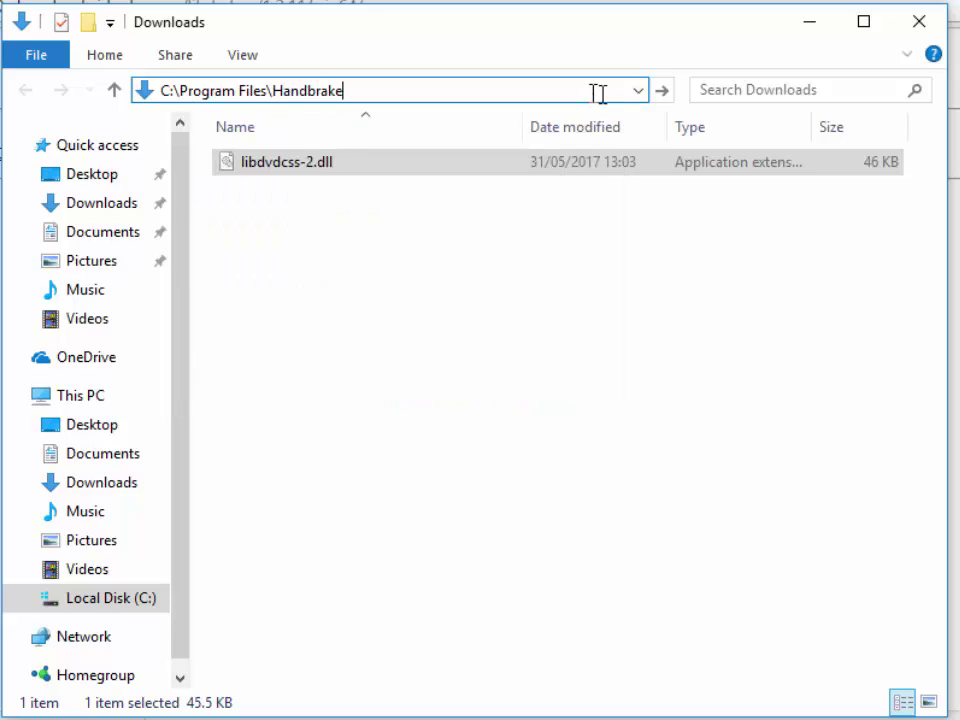
{"action": "left_click", "coordinate": [663, 92]}
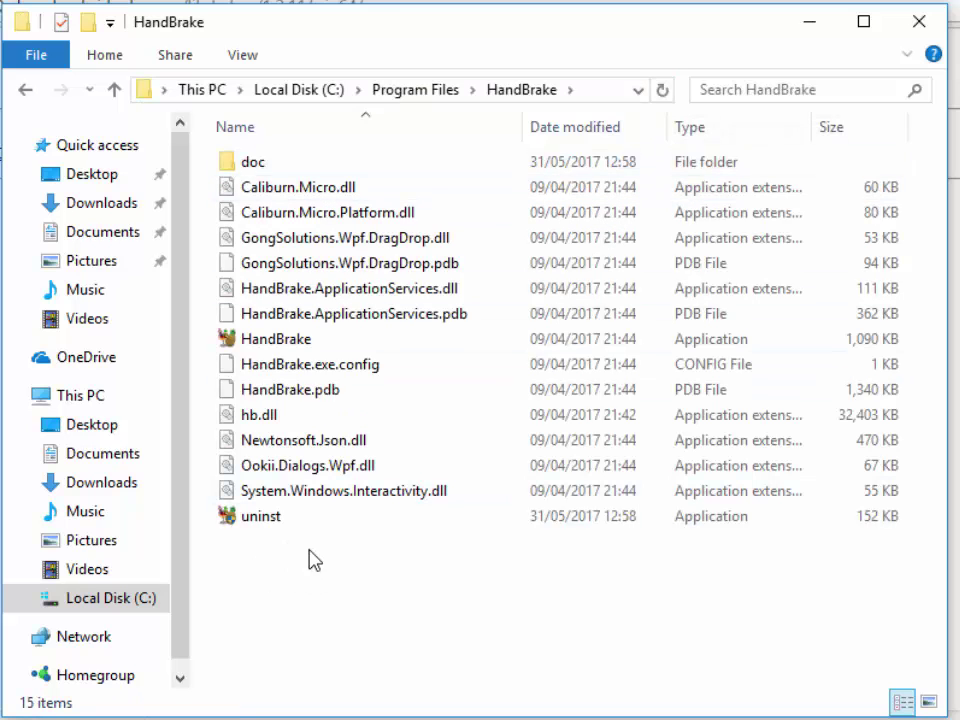
Step: Paste libdvdcss-2.dll into C:\Program Files\HandBrake, granting administrator permission at the Access Denied prompt
{"action": "right_click", "coordinate": [254, 550]}
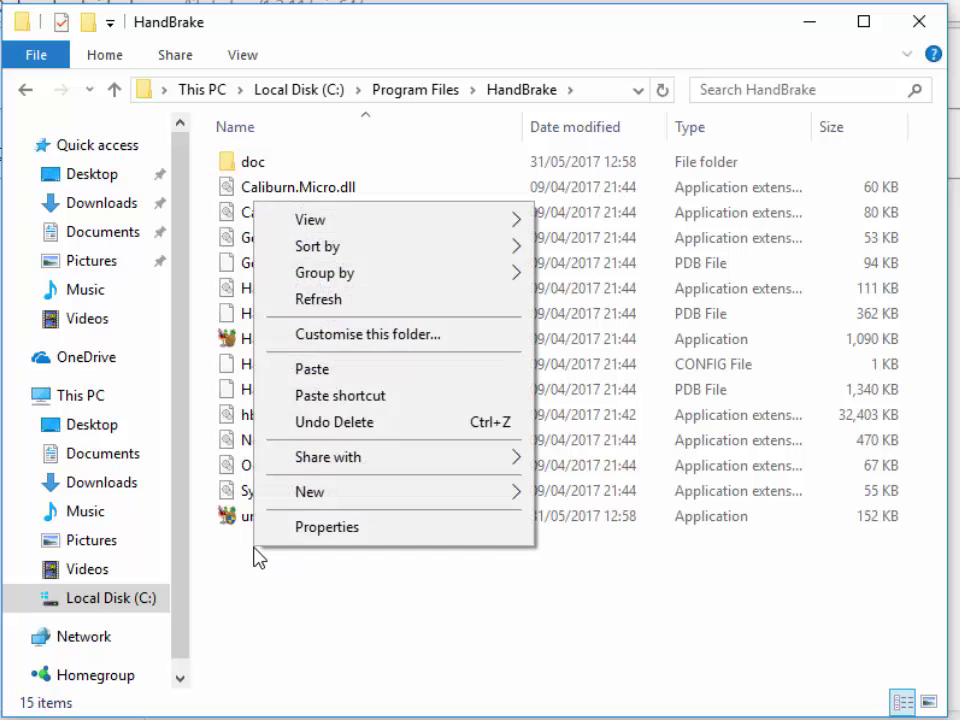
{"action": "left_click", "coordinate": [352, 378]}
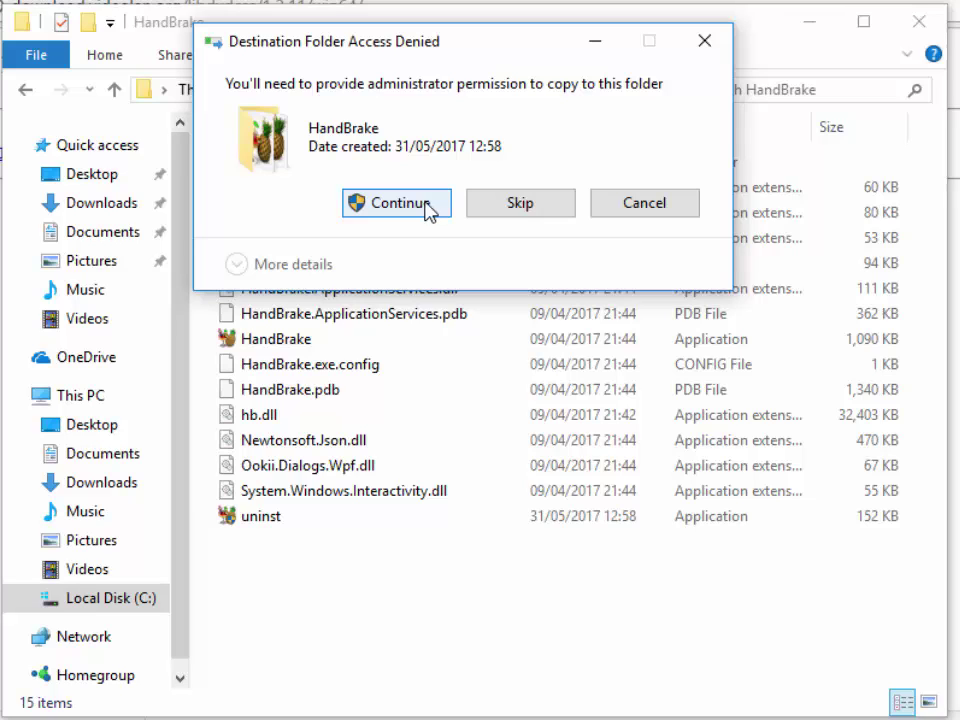
{"action": "left_click", "coordinate": [440, 205]}
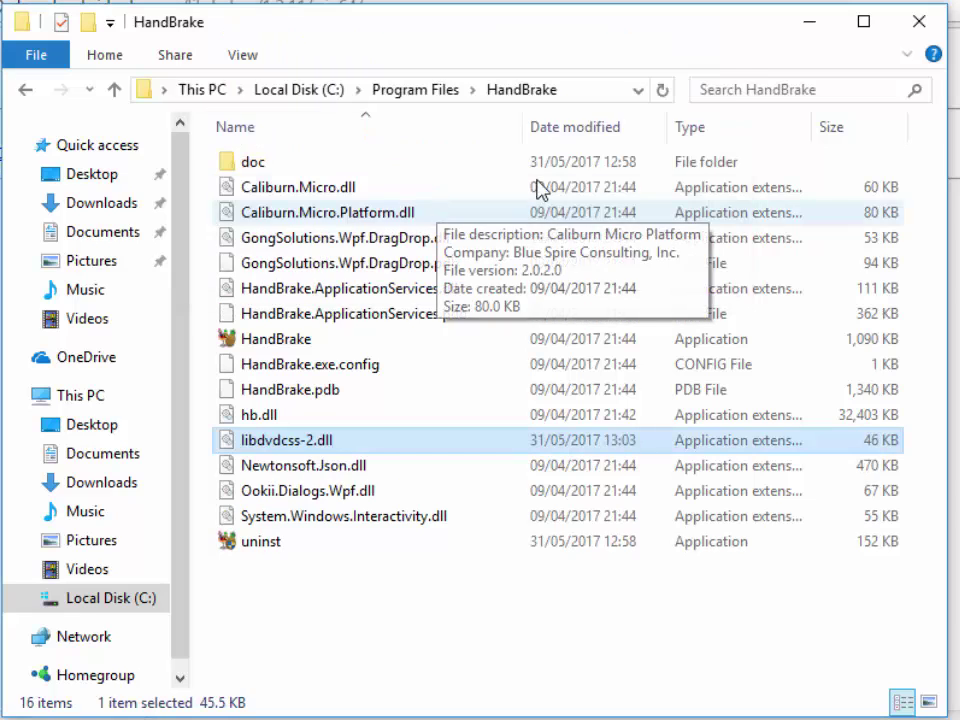
Step: Close the HandBrake File Explorer window to return to the libdvdcss 1.2.11 win64 page in Chrome
{"action": "left_click", "coordinate": [926, 30]}
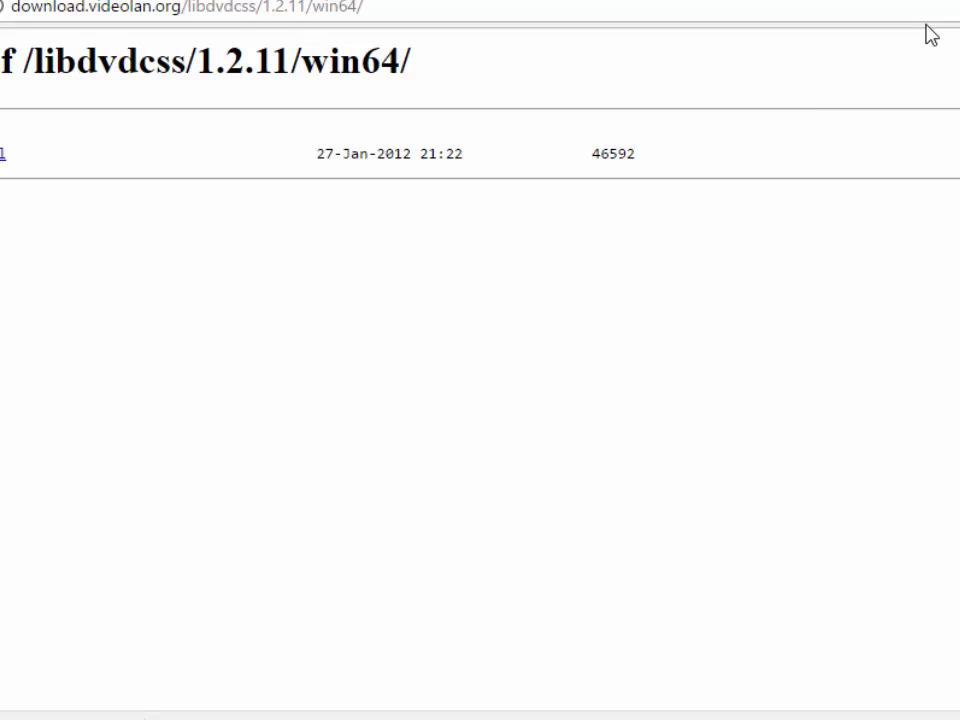